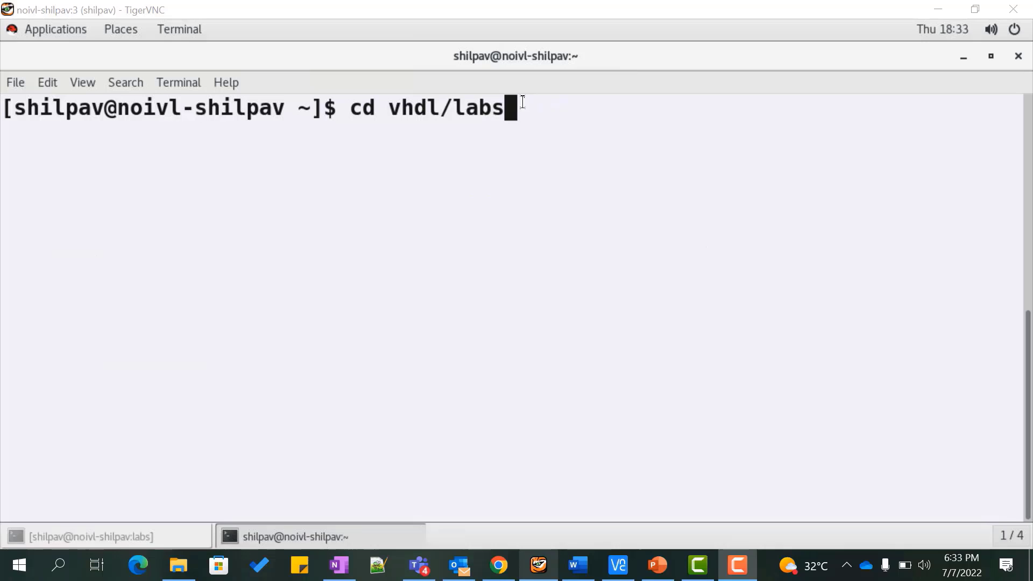
- Leave the slides for the lab06 terminal, where xmvhdl mux.vhd t_mux.vhd is typed
key(Return)
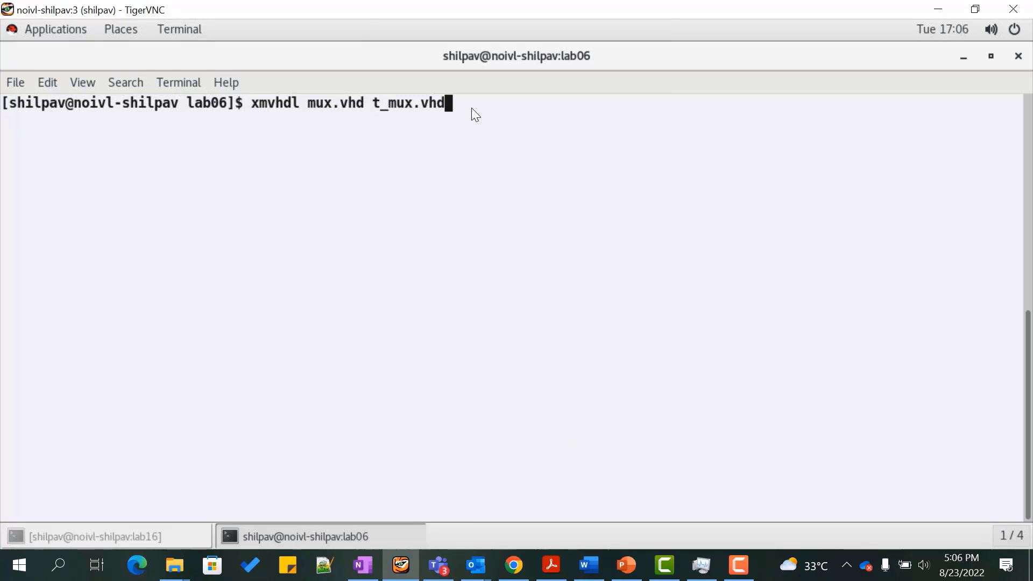
- Run xmvhdl on mux.vhd and t_mux.vhd, then enter gvim mux.vhd to fix the line-36 errors
key(Return)
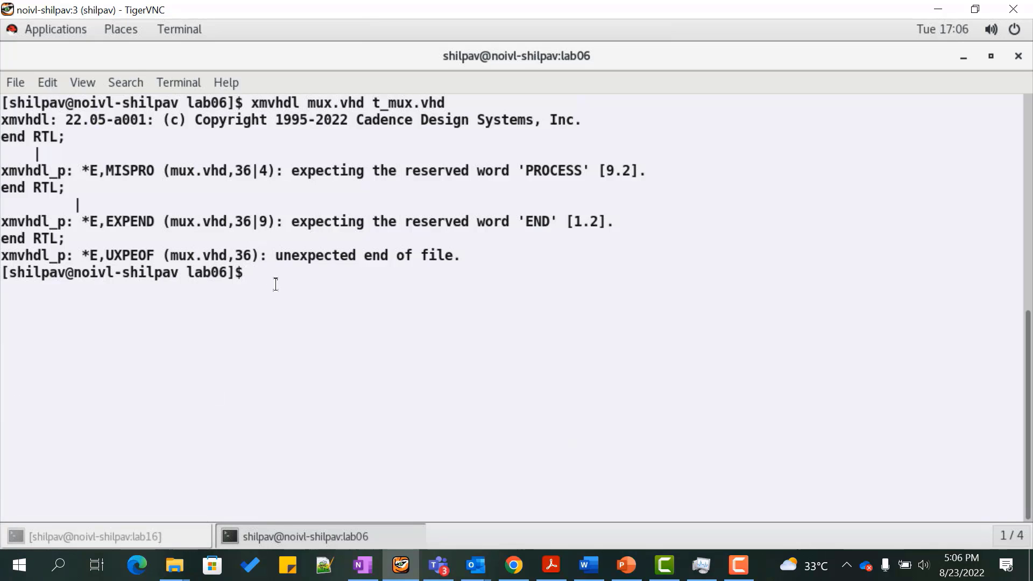
text(gvim mux.vhd)
- Add 'end process DISP_MUX;' at line 36 of mux.vhd and save with :wq
key(Return)
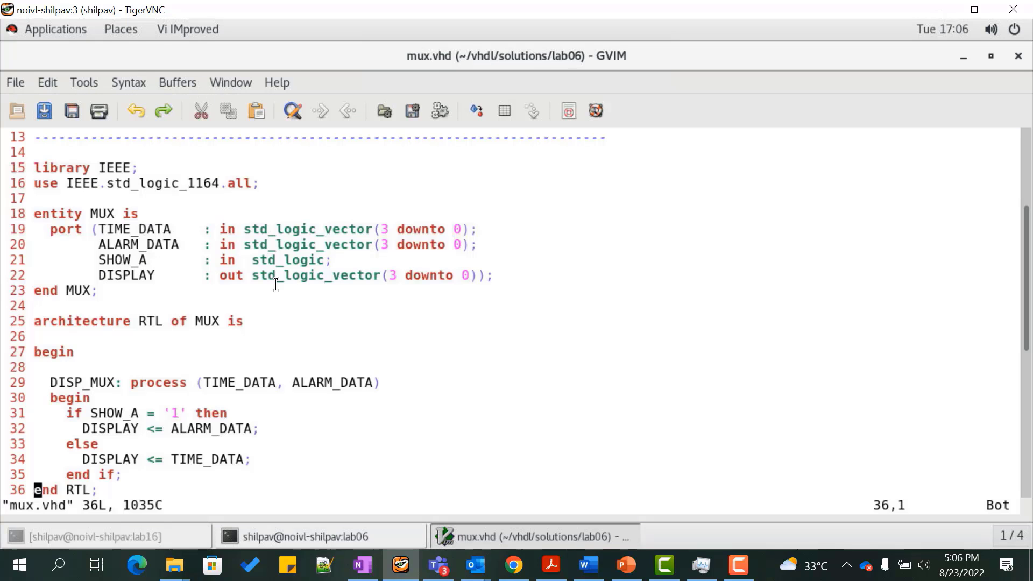
text(:36)
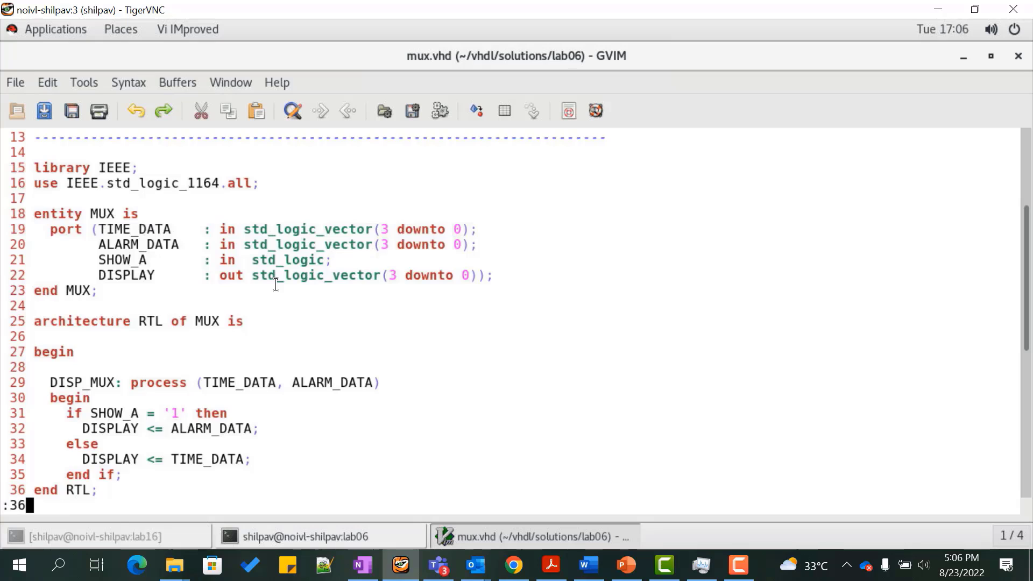
key(Return)
key(i)
key(Return)
key(Up)
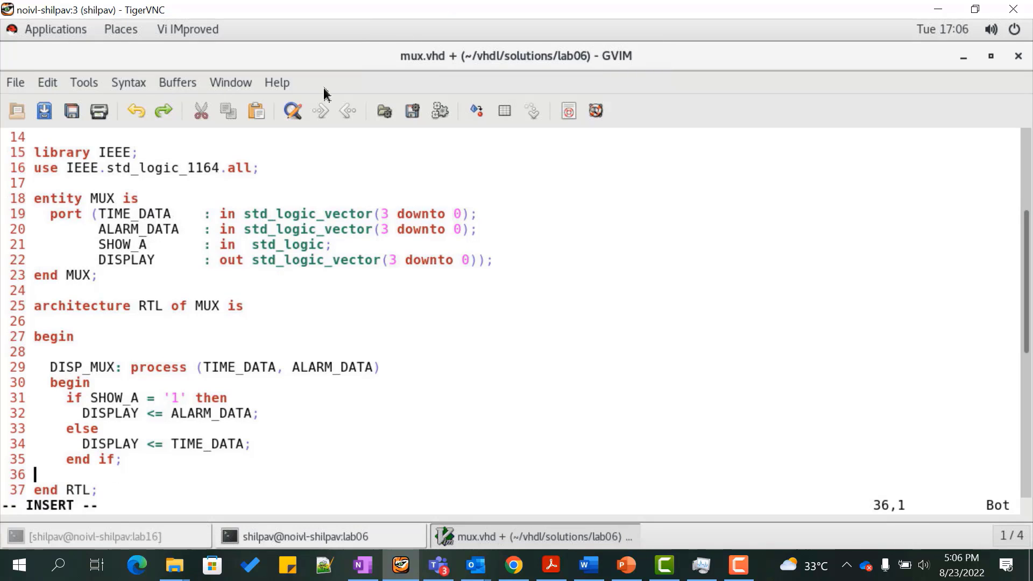
text(end process)
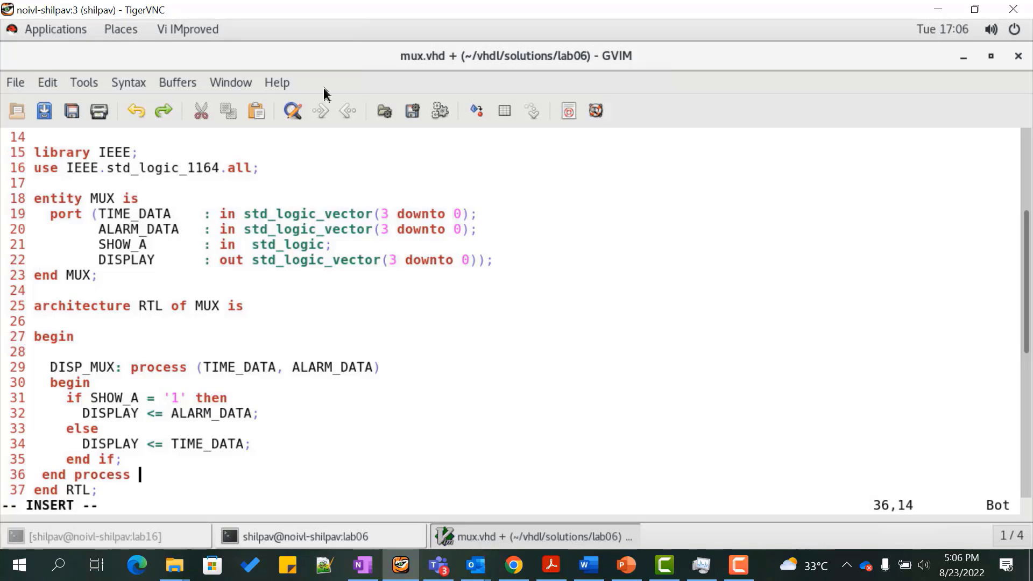
text( DISP_MUX)
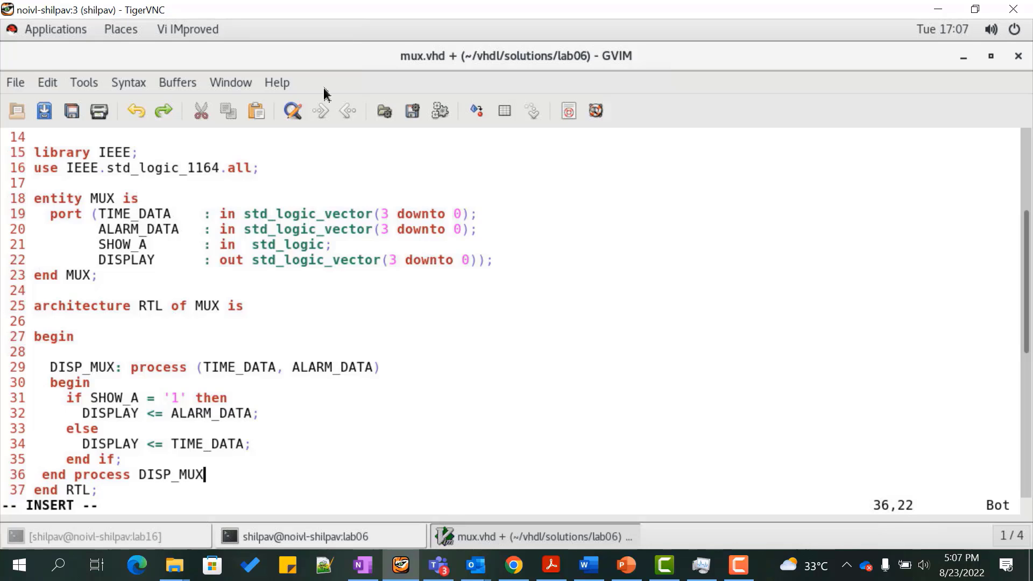
text(;)
key(Escape)
text(:wq)
key(Return)
- Recompile the corrected VHDL files cleanly and elaborate WORKLIB.TB_MUX with xmelab
key(Up)
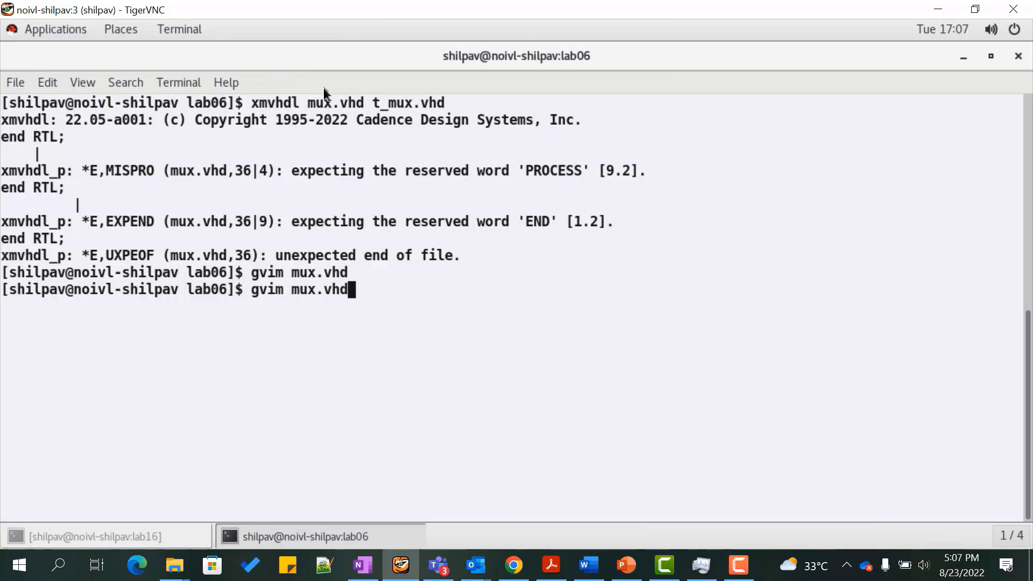
key(Up)
key(Return)
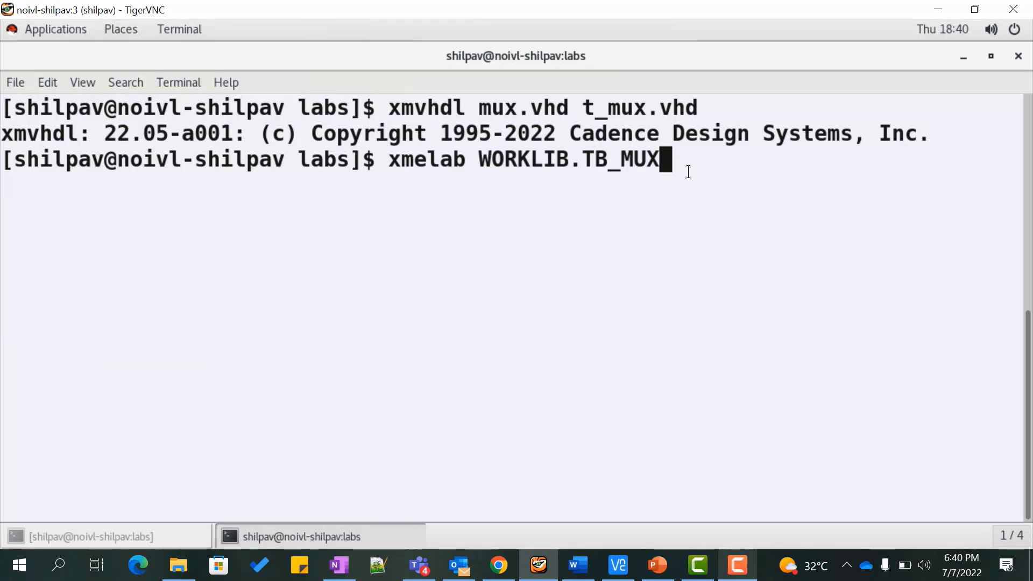
key(Return)
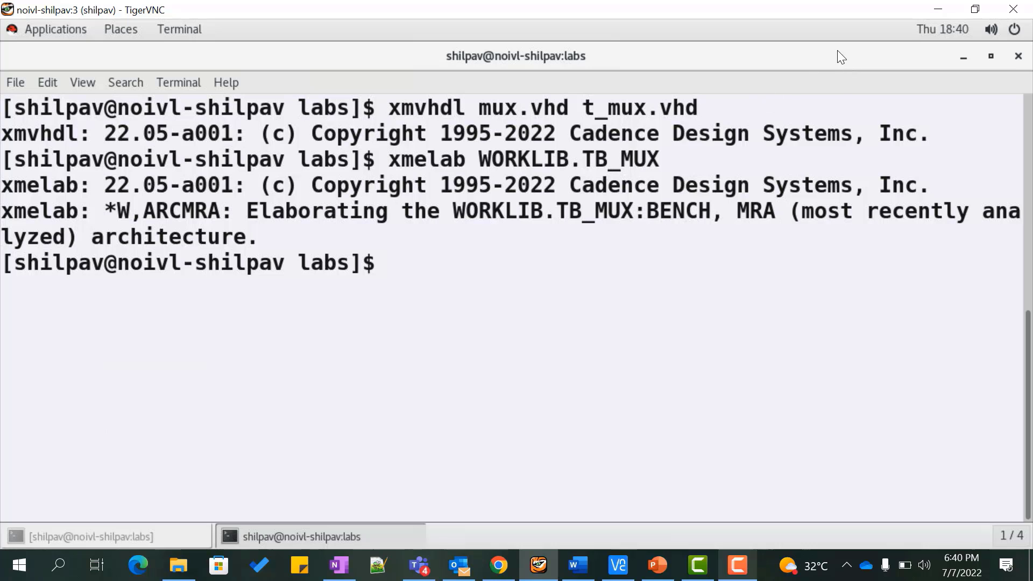
- Launch the simulation with xmsim WORKLIB.TB_MUX, correcting the mistyped -WORKLIB argument
text(xmsim -WORKLIB.TB_MUX)
key(Return)
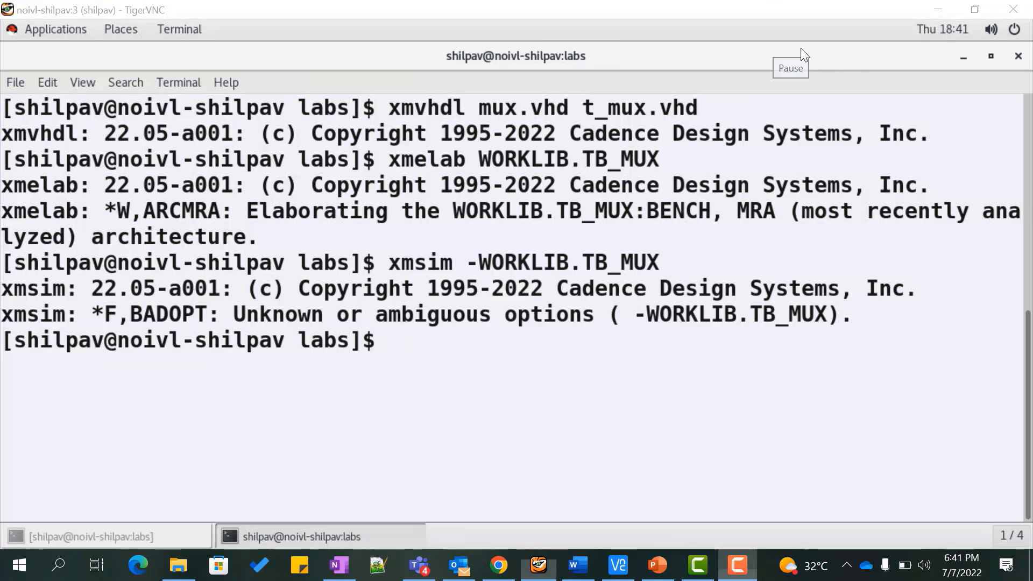
text(xmsim WORKLIB.TB_MUX)
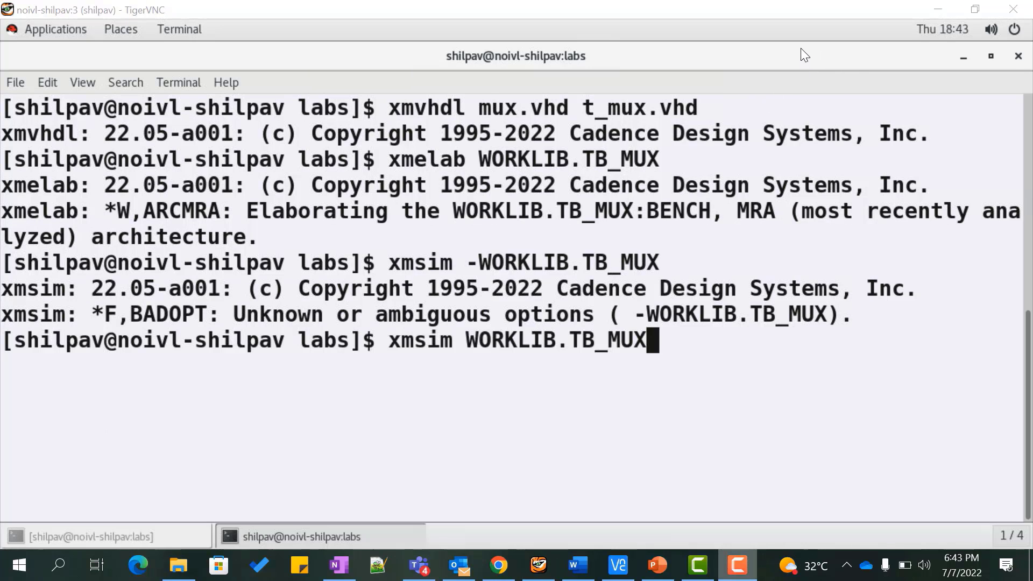
click(701, 339)
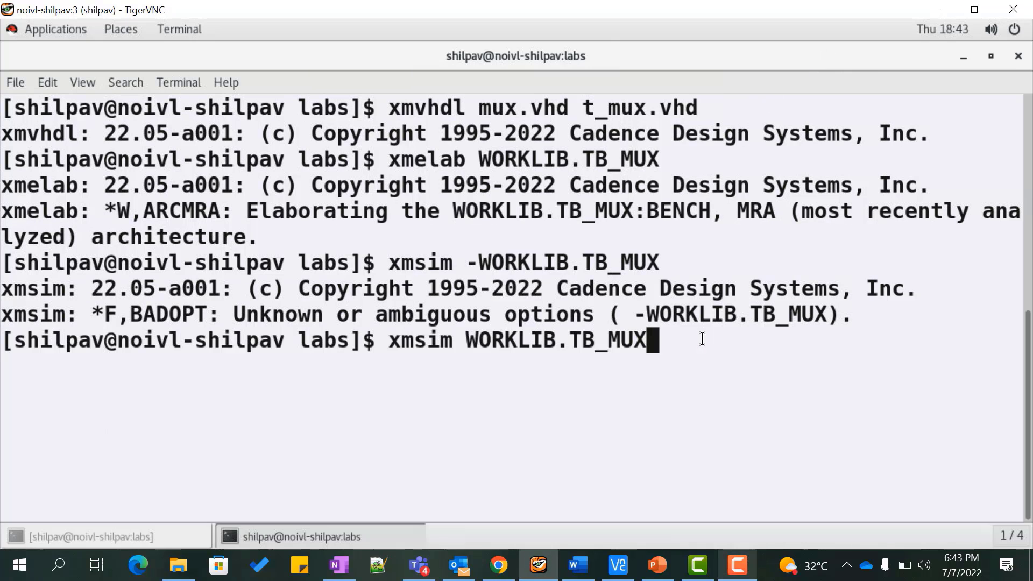
key(Return)
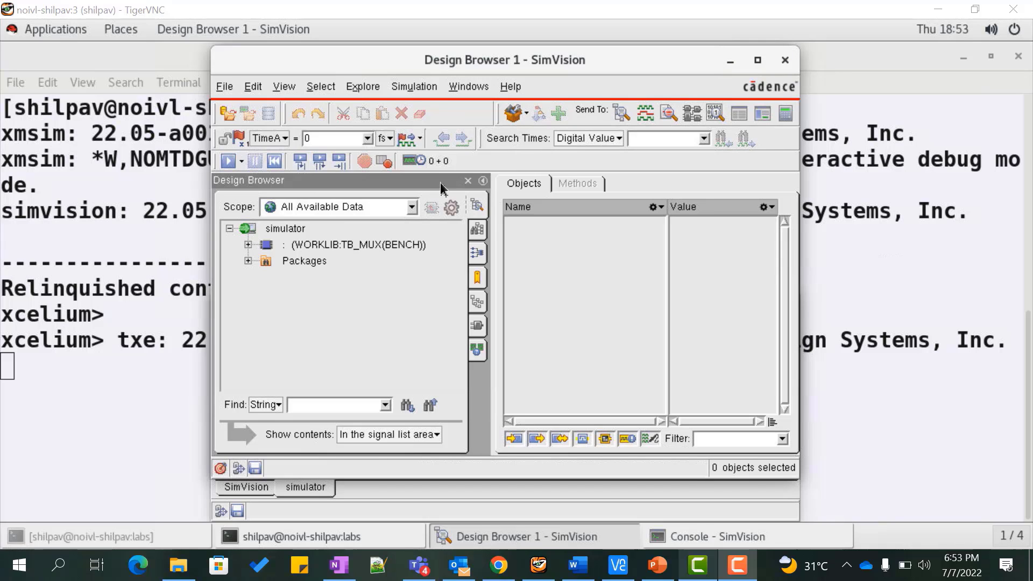
- Expand WORKLIB:TB_MUX(BENCH) and DUT to show DISP_MUX, STIMULUS and signals ALARM_DATA, DISPLAY, SHOW_A, TIME_DATA
click(248, 246)
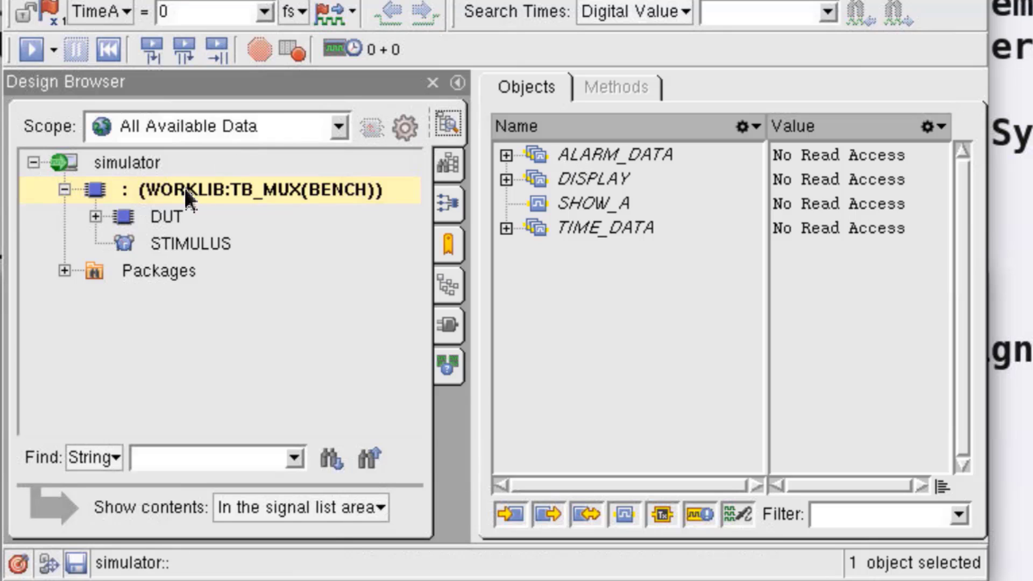
click(159, 215)
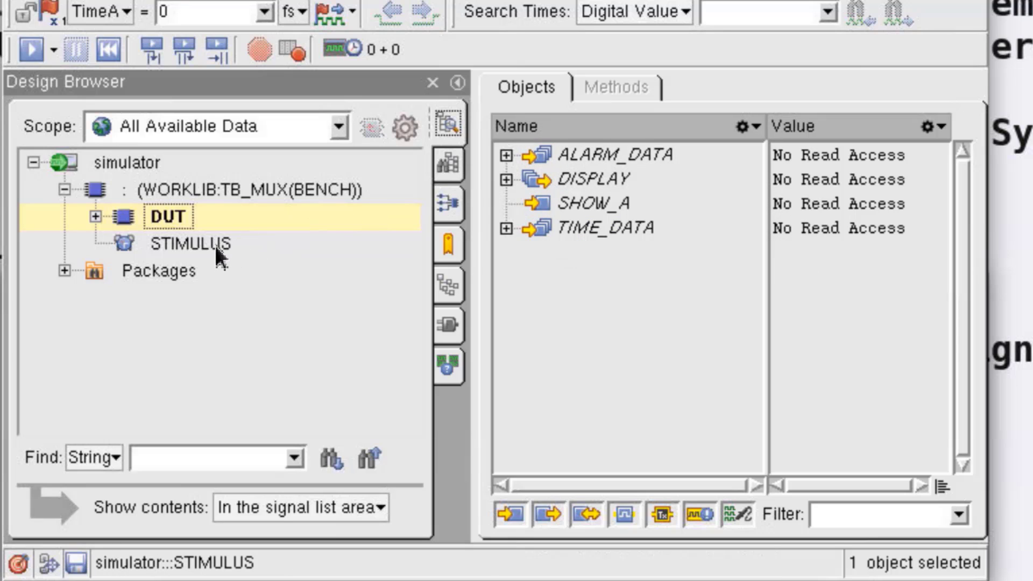
click(344, 189)
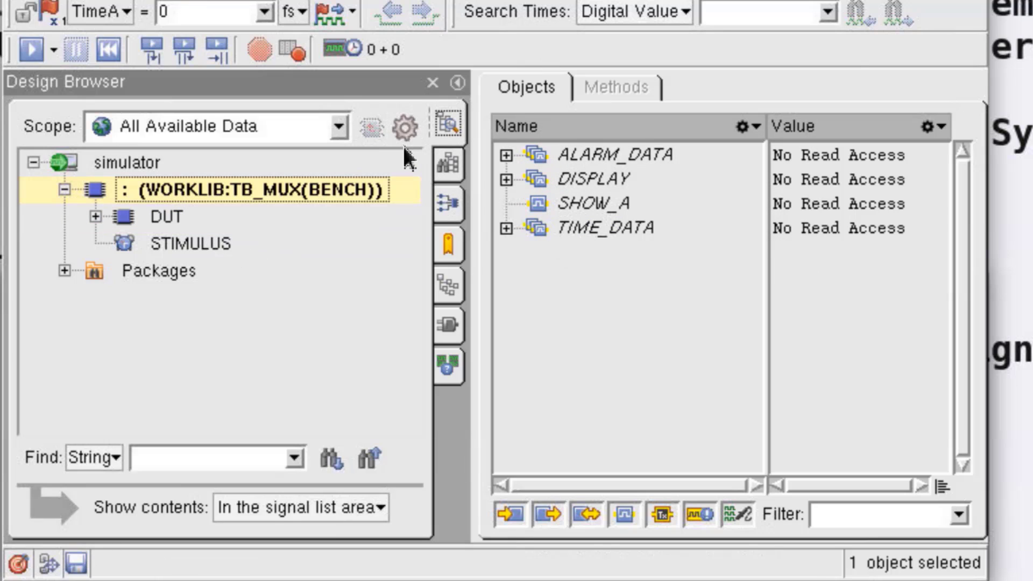
click(177, 221)
click(186, 192)
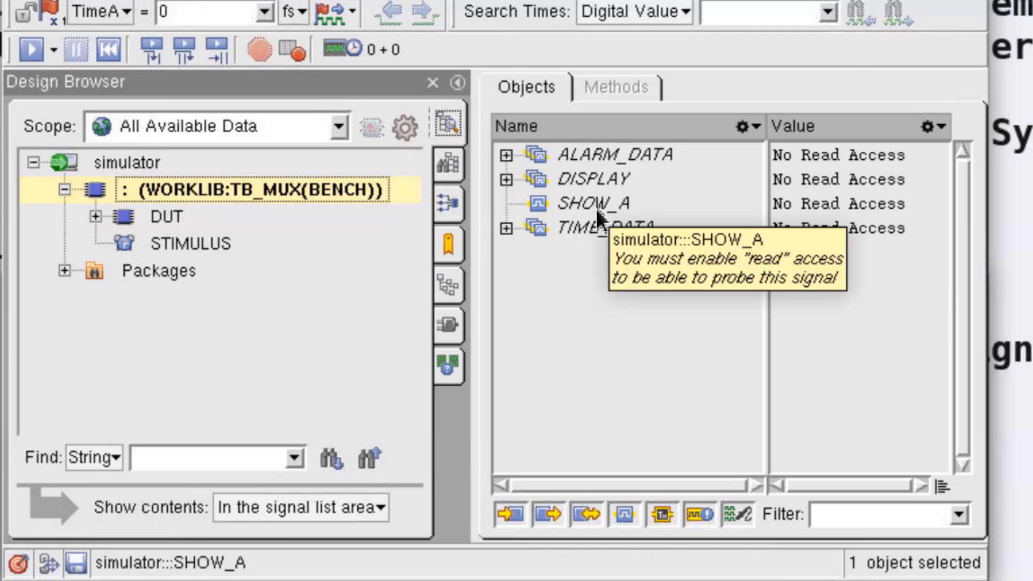
double_click(167, 216)
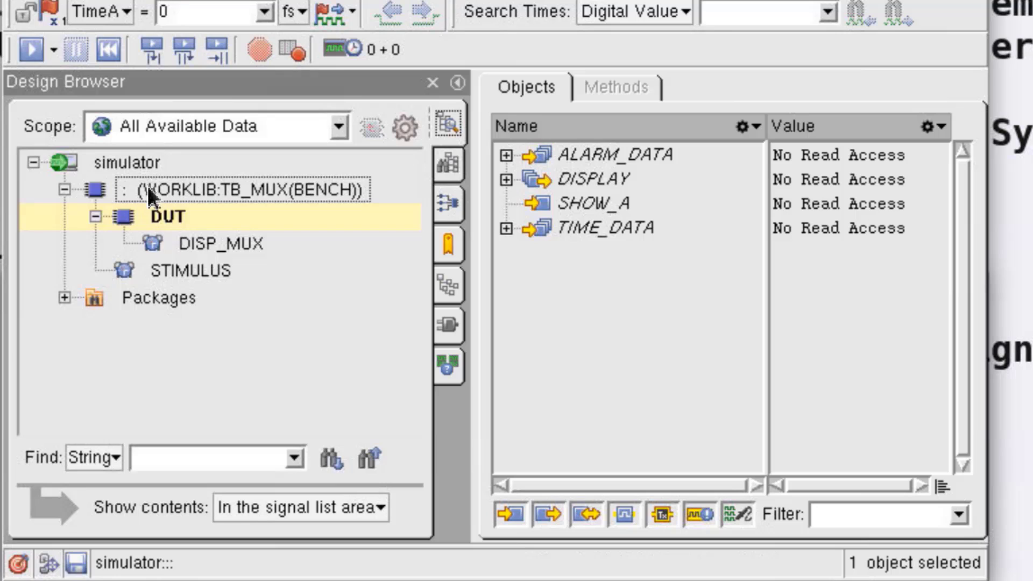
click(298, 186)
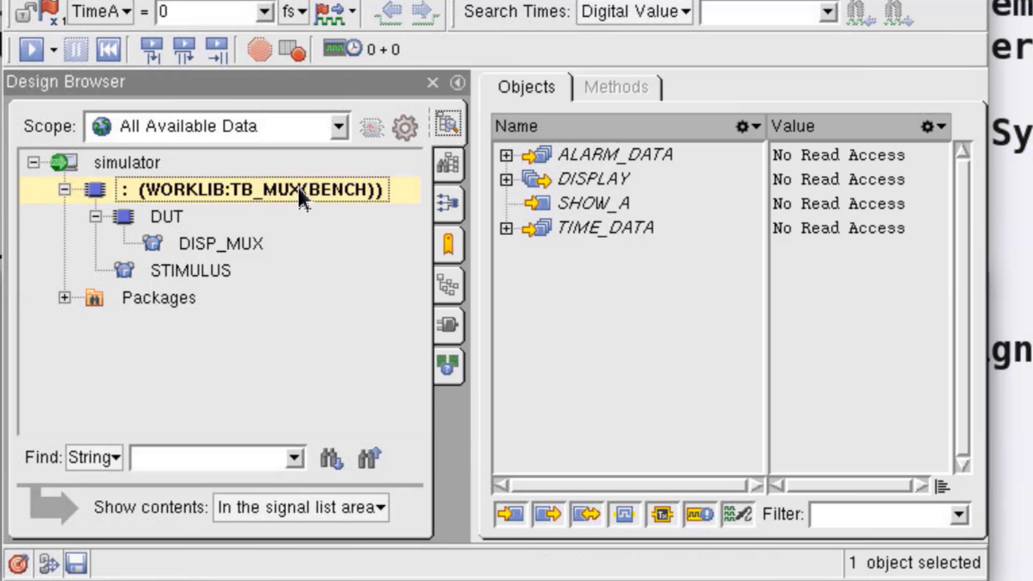
- Send the TB_MUX(BENCH) scope to the Source Browser to view t_mux.vhd, then return to Design Browser 1
right_click(298, 191)
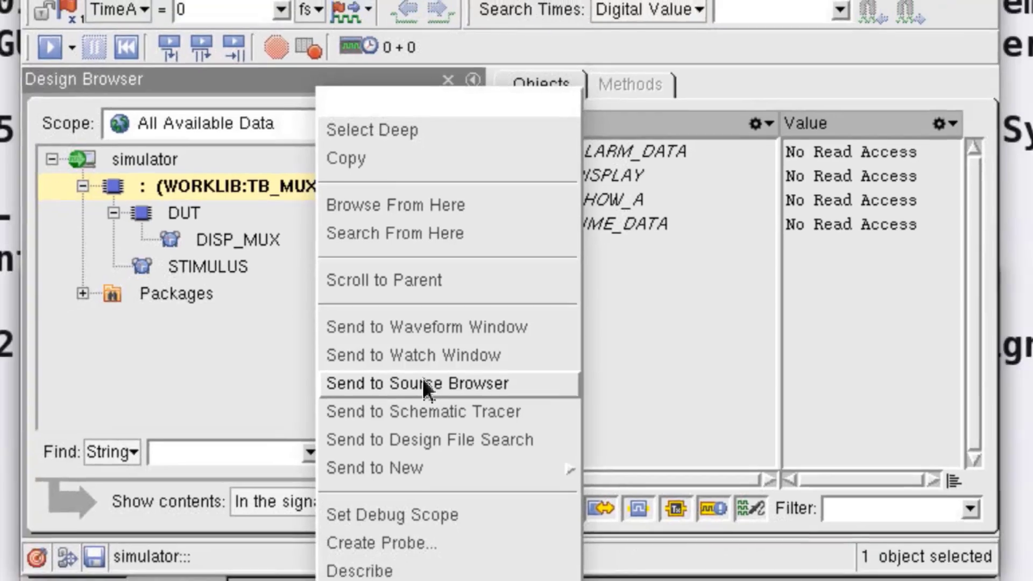
click(417, 386)
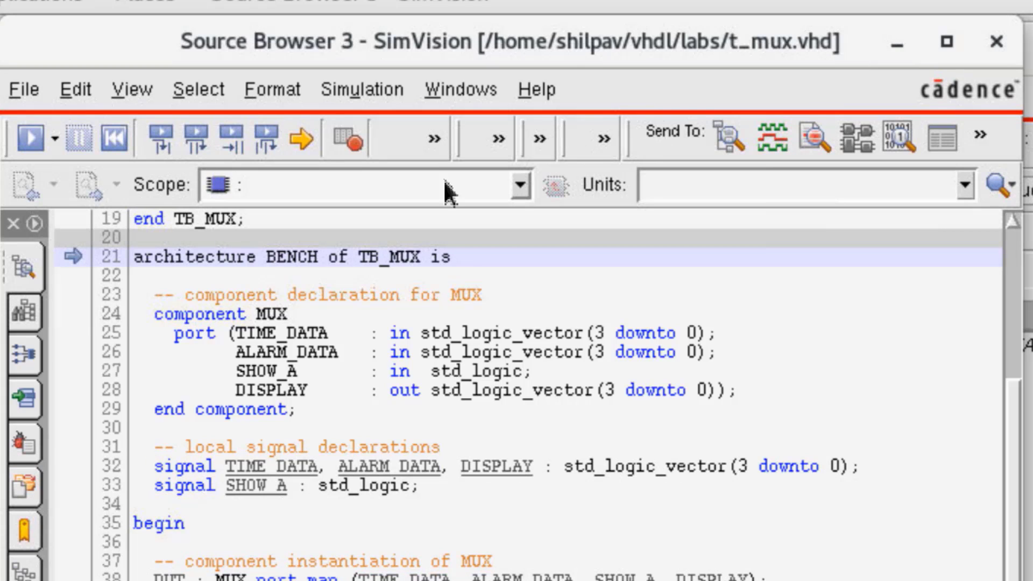
click(22, 315)
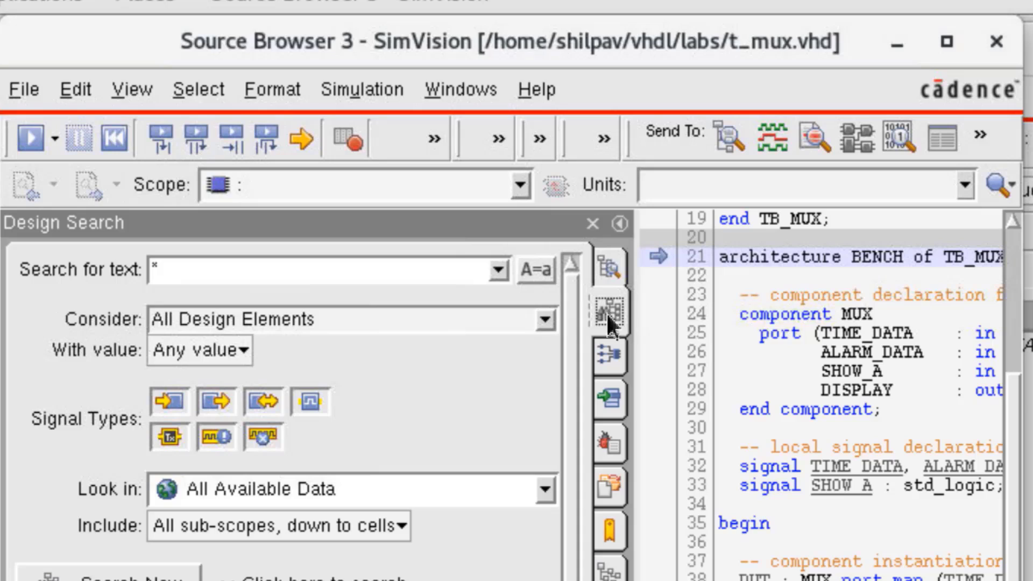
click(593, 223)
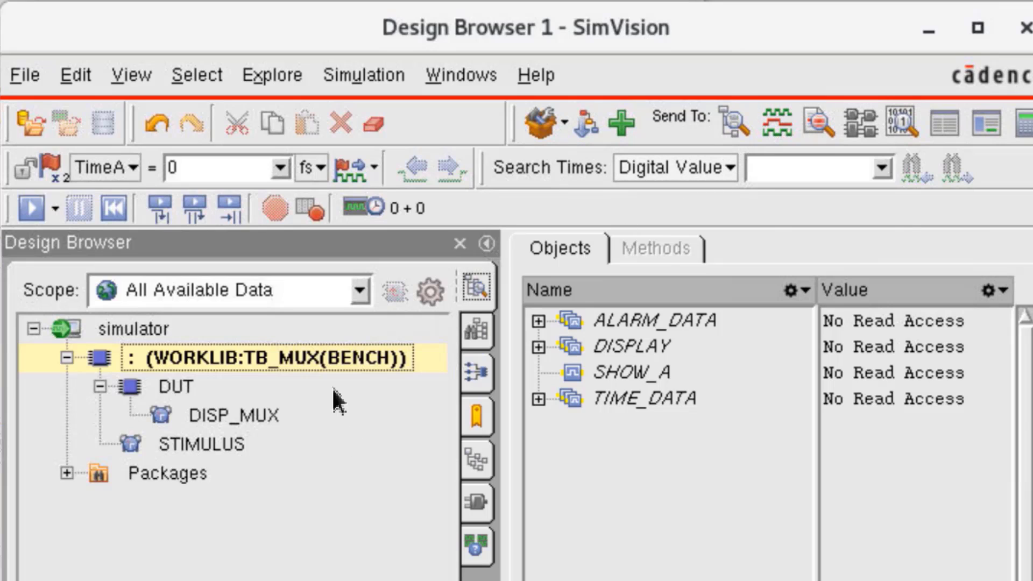
- Send the TB_MUX scope to a new waveform window showing ALARM_DATA, DISPLAY, SHOW_A and TIME_DATA
right_click(329, 359)
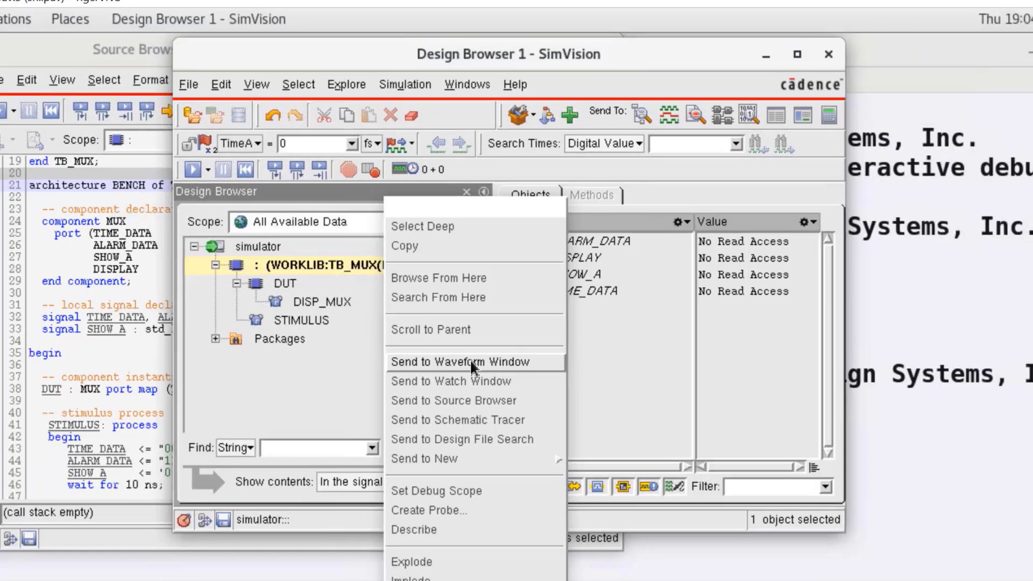
click(460, 507)
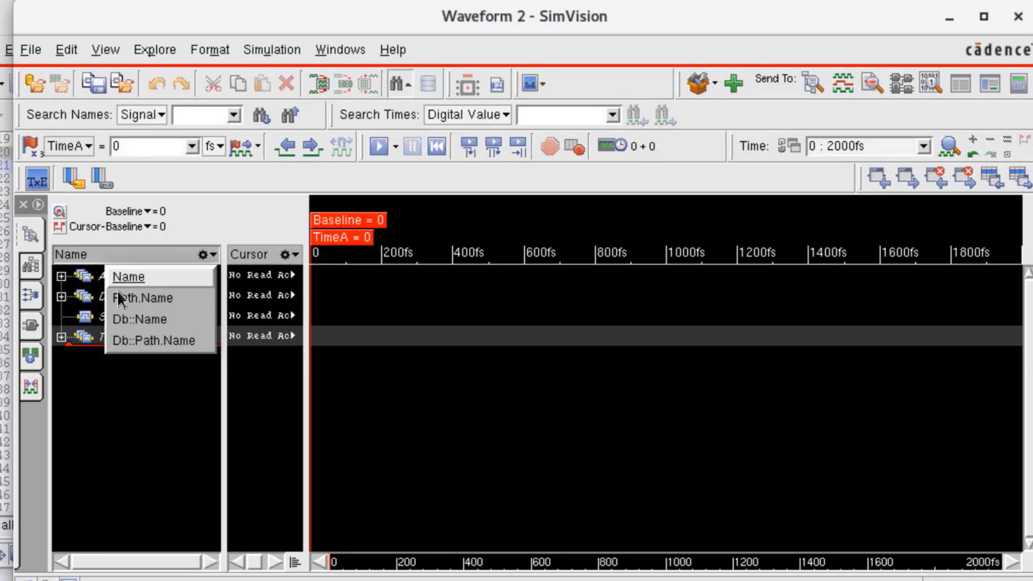
- Run the simulation, switch the TimeA units from fs to ns, and zoom out to 0–30 ns
click(915, 25)
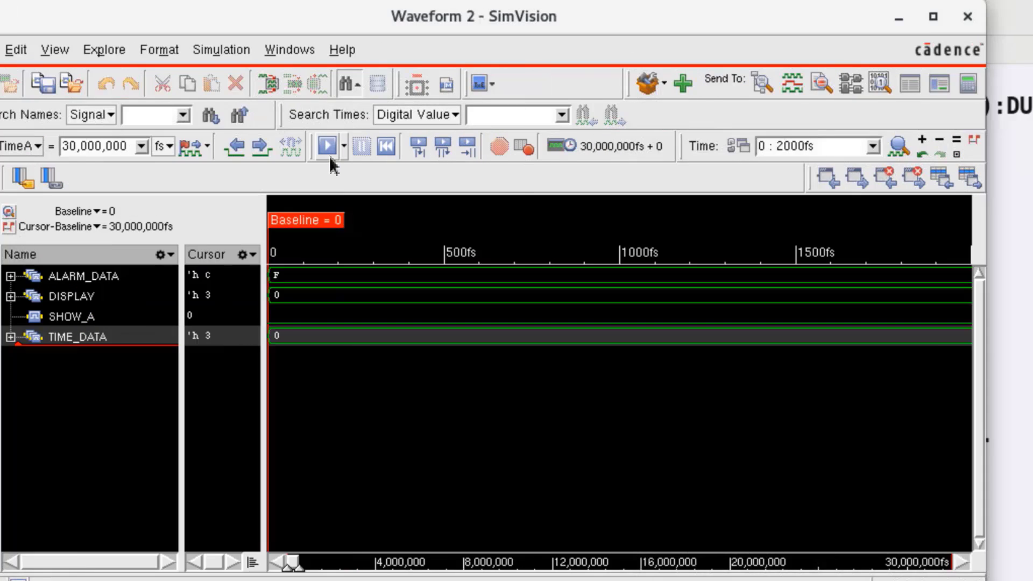
click(323, 146)
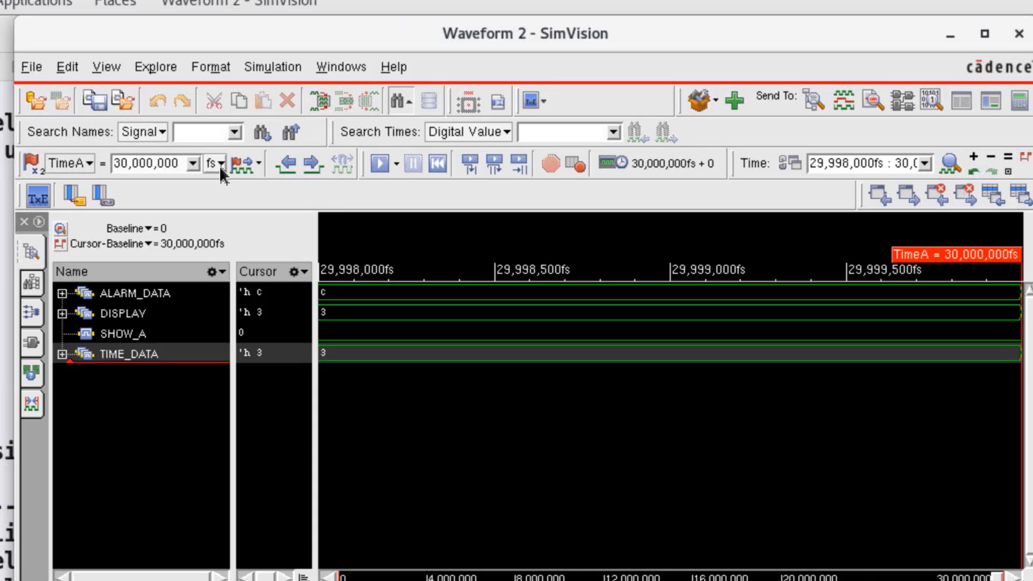
click(220, 165)
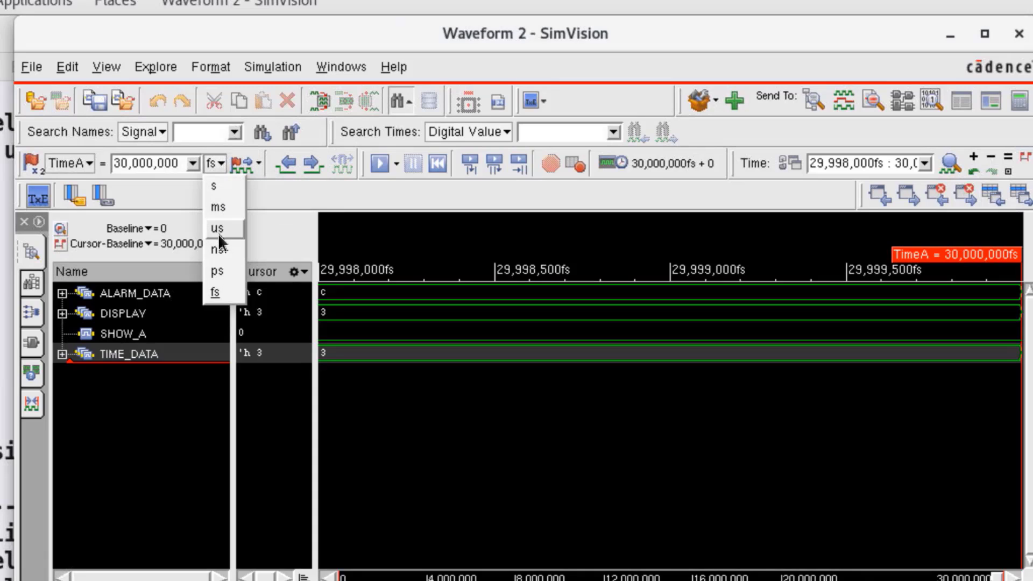
click(222, 250)
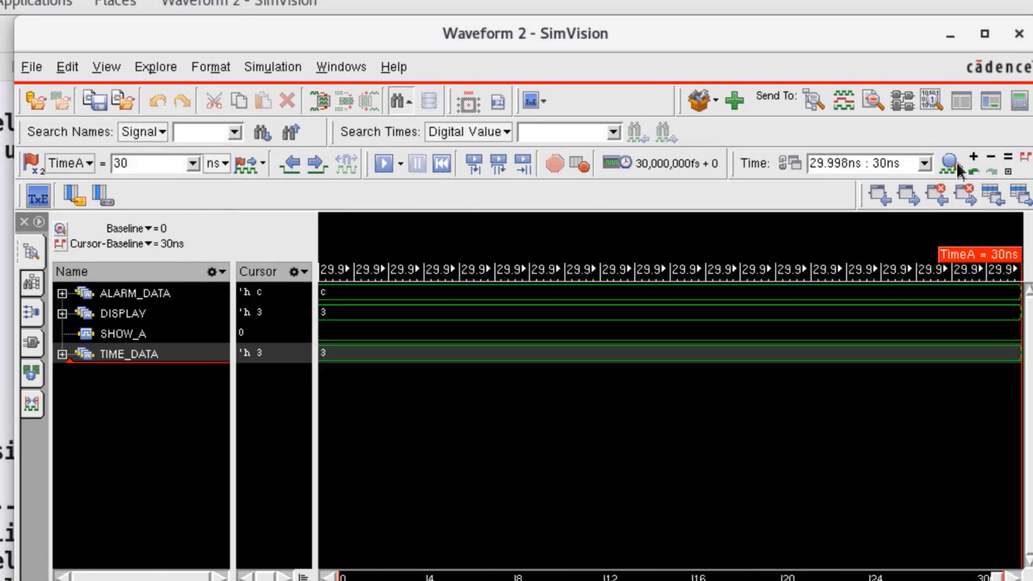
click(990, 155)
click(990, 155)
click(990, 156)
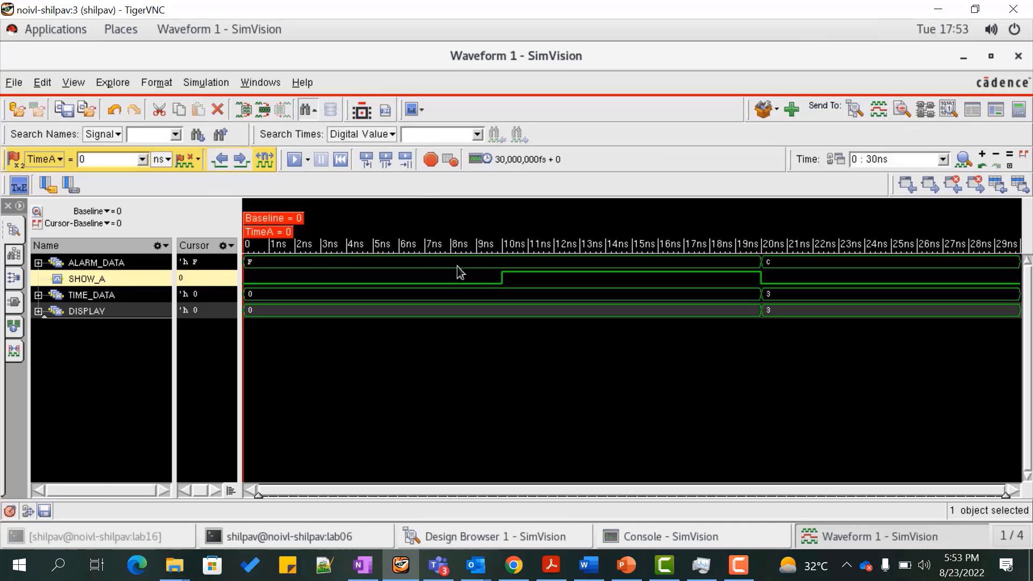
- Place the TimeA marker at 10 ns, where SHOW_A rises while DISPLAY still reads 0
drag(503, 280, 504, 280)
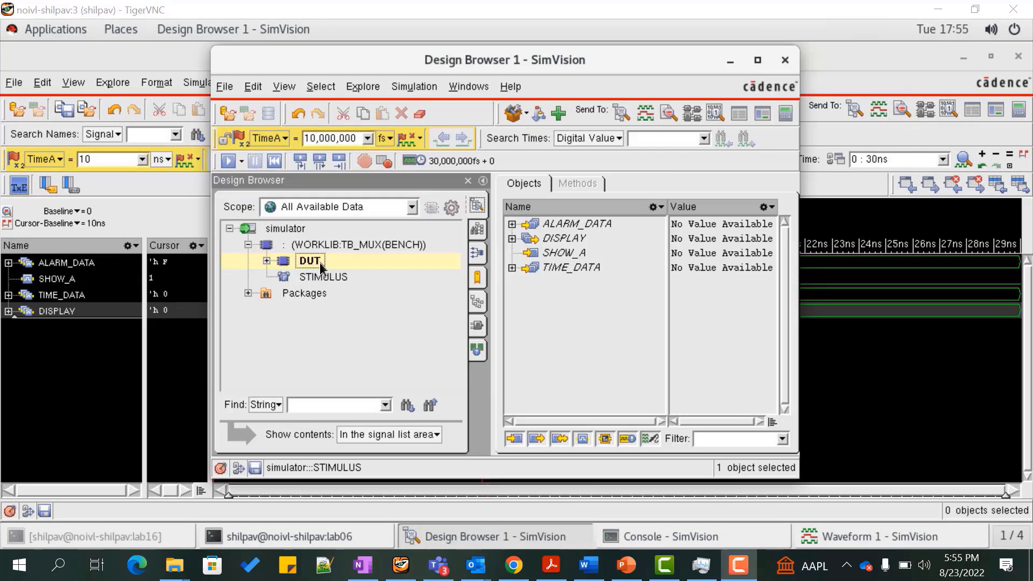
- Send the DUT instance to the Source Browser, opening mux.vhd whose DISP_MUX sensitivity list lacks SHOW_A
click(311, 261)
right_click(321, 262)
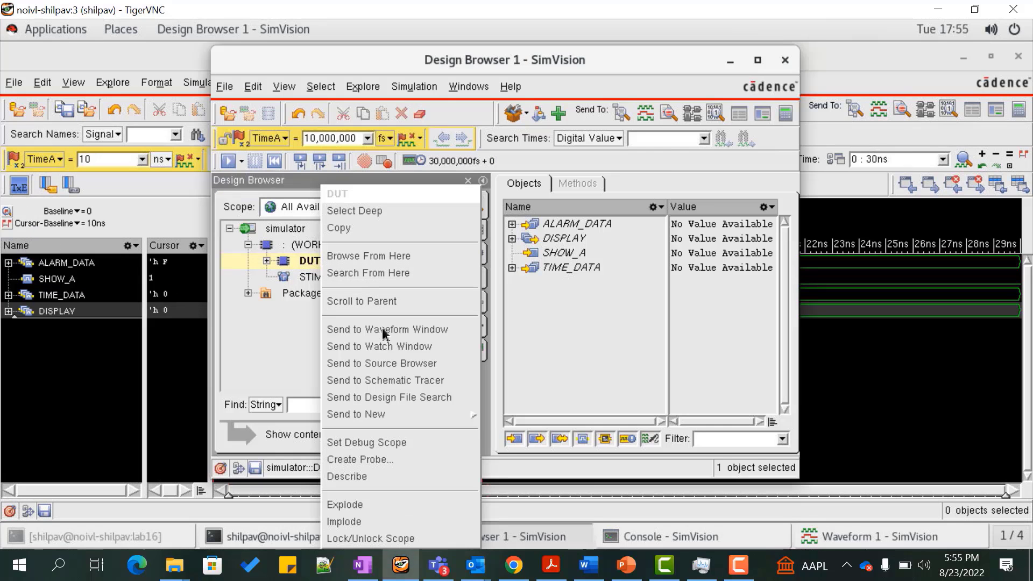
click(392, 364)
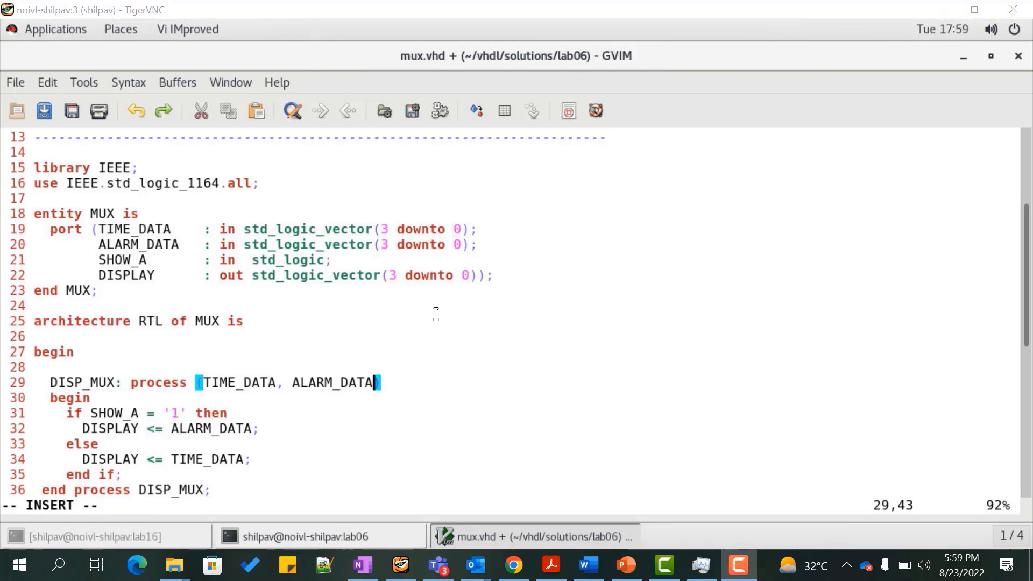
- Insert SHOW_A before line 29's closing parenthesis, then save and quit with :wq
click(375, 382)
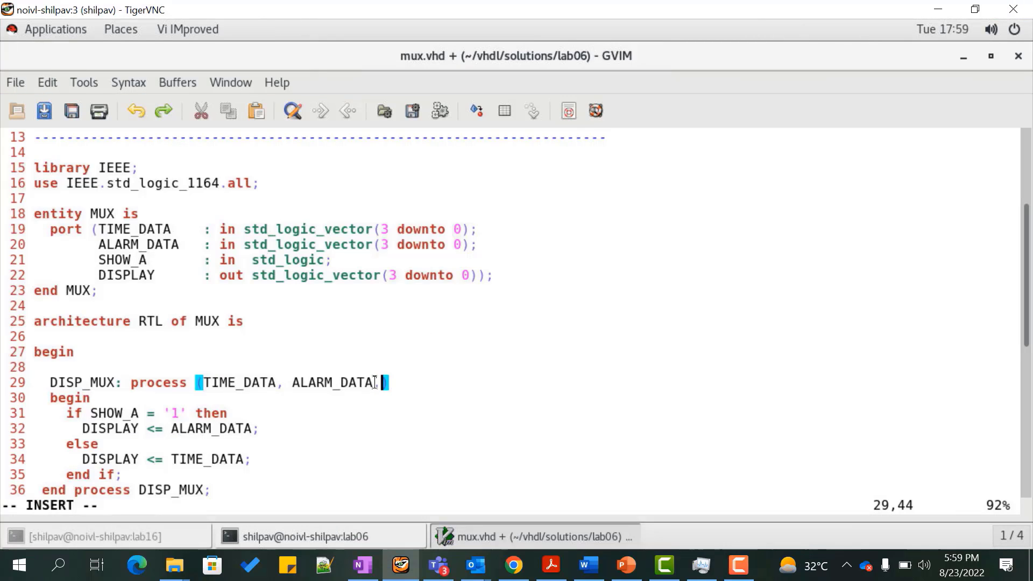
text(SHOW)
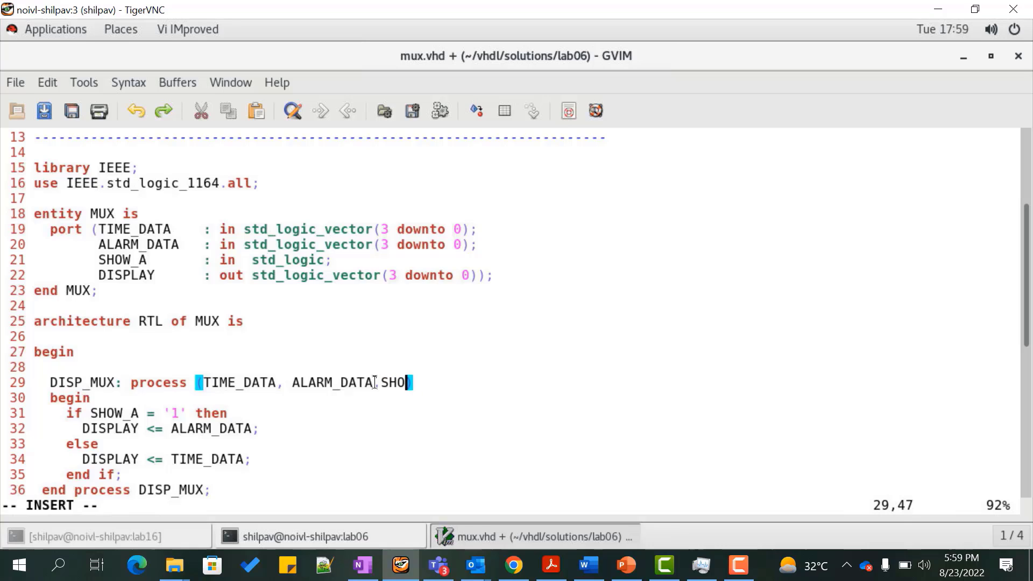
text(_A)
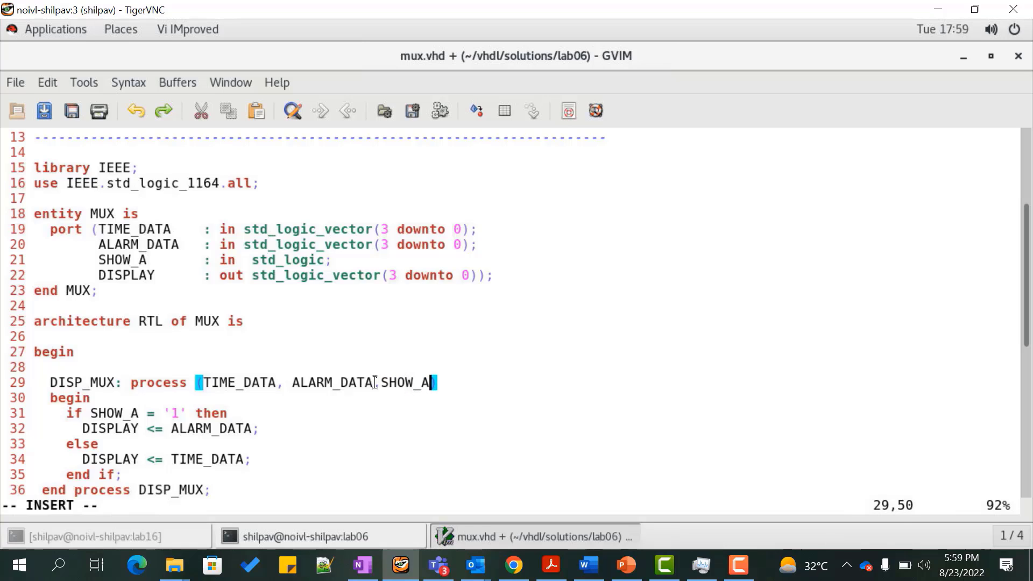
key(Escape)
text(:wq)
key(Return)
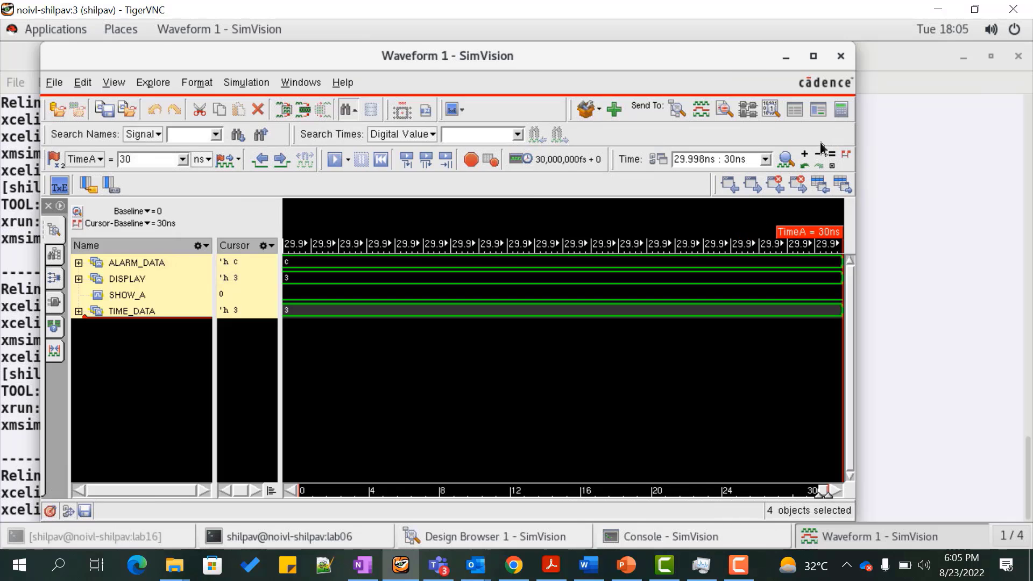
- Display the rerun waveforms in ns over the full range and place TimeA at 10 ns
click(819, 154)
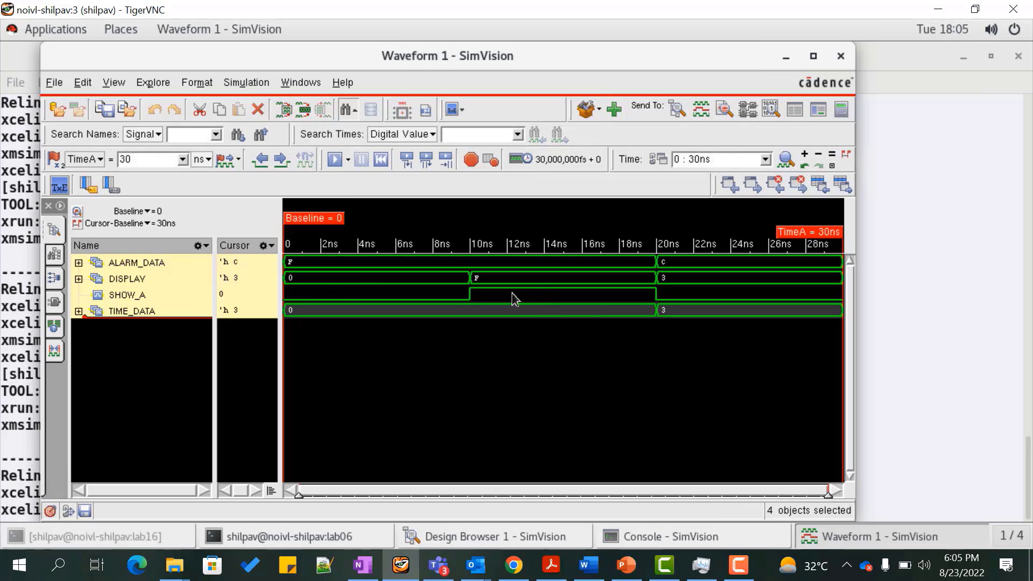
click(472, 298)
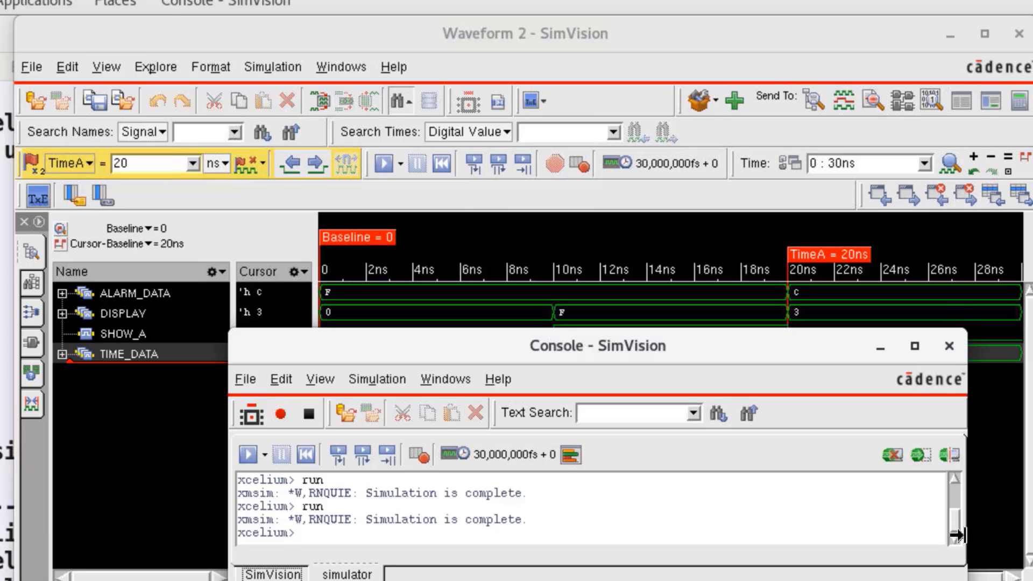
scroll(952, 533, up, 3)
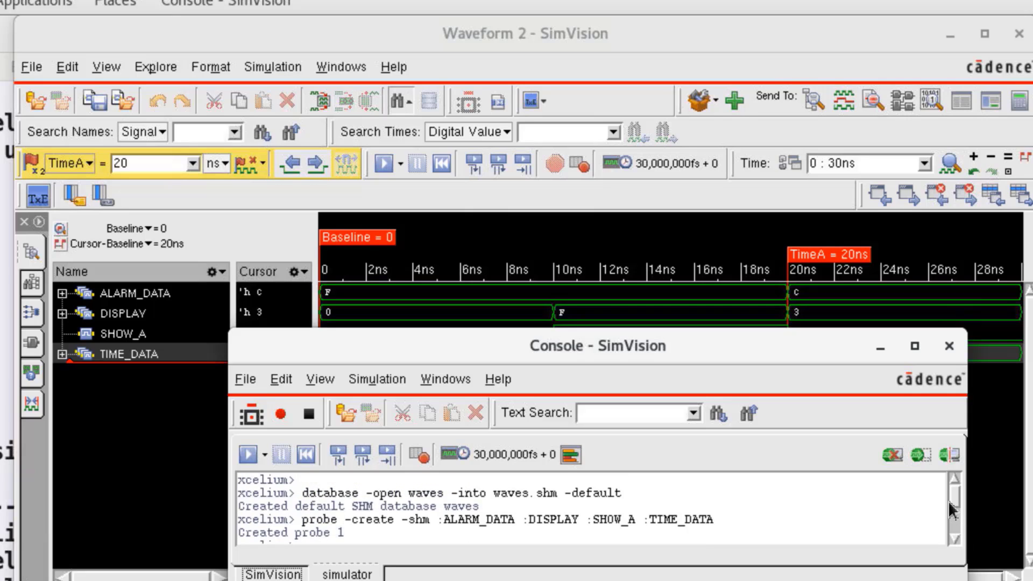
scroll(954, 517, down, 3)
scroll(957, 549, up, 3)
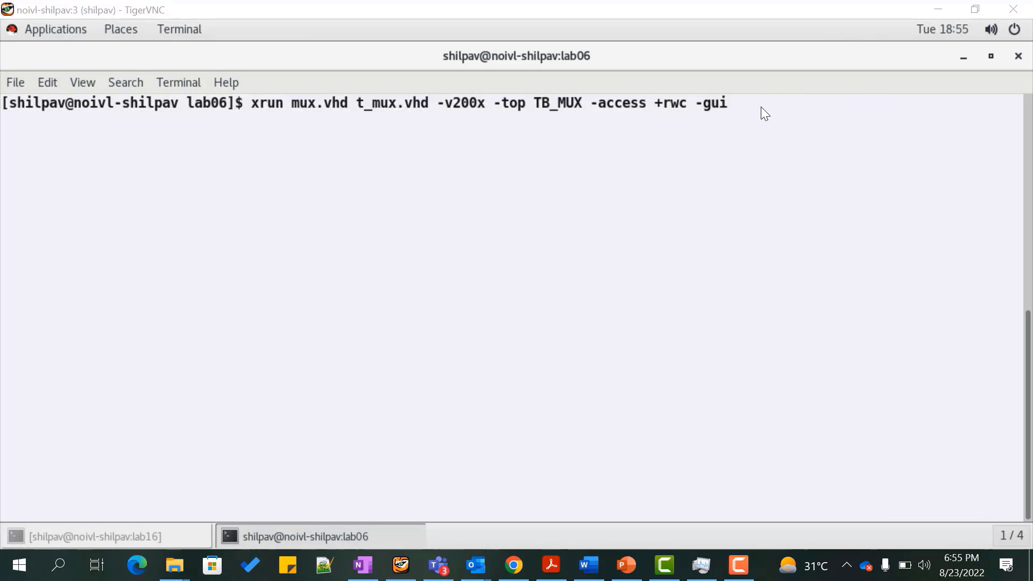
- Run the xrun command on mux.vhd and t_mux.vhd, then type 'process DISP_MUX;' on line 36
click(761, 106)
key(Return)
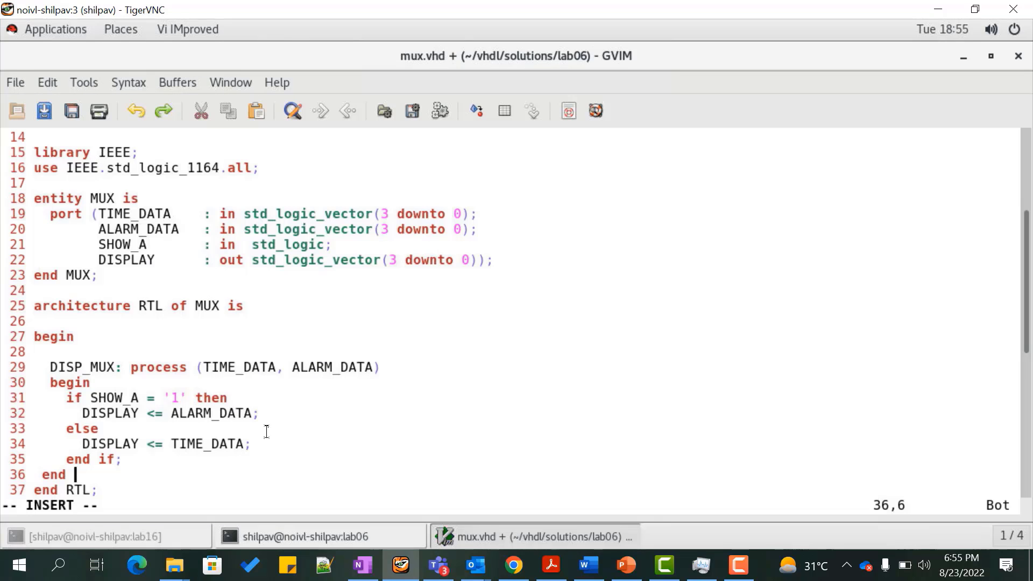
text(process )
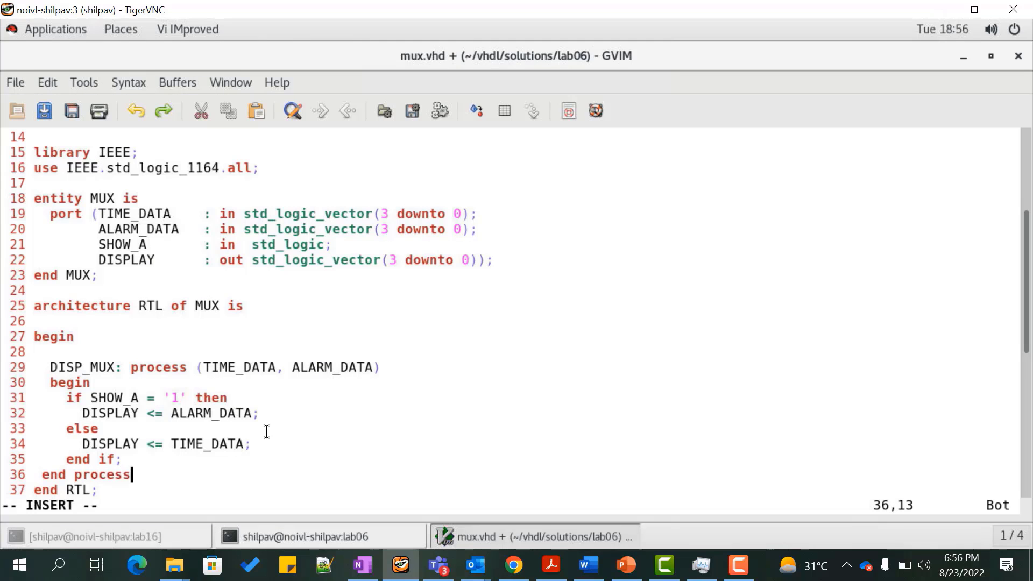
text(DISP)
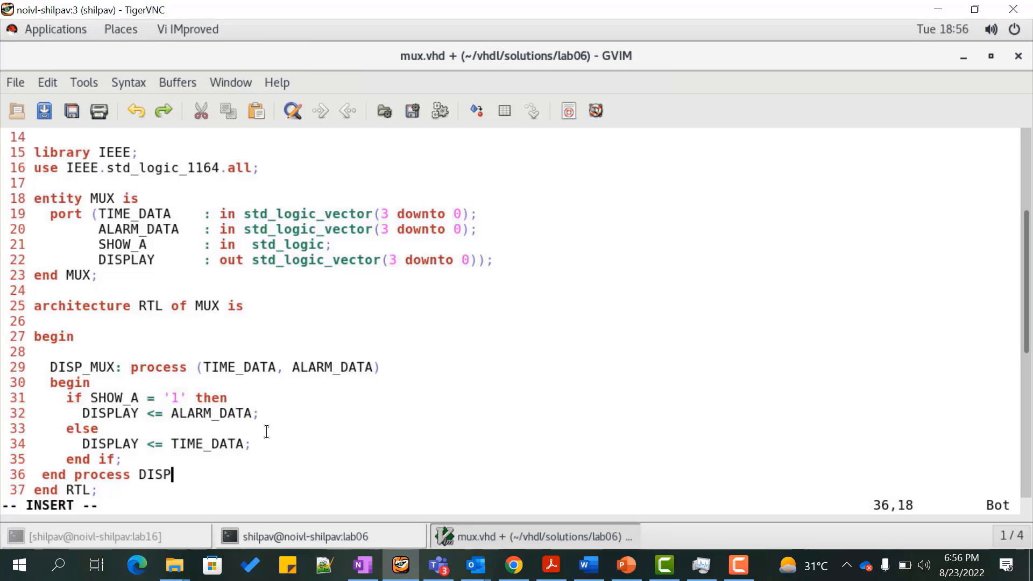
text(_MUX;)
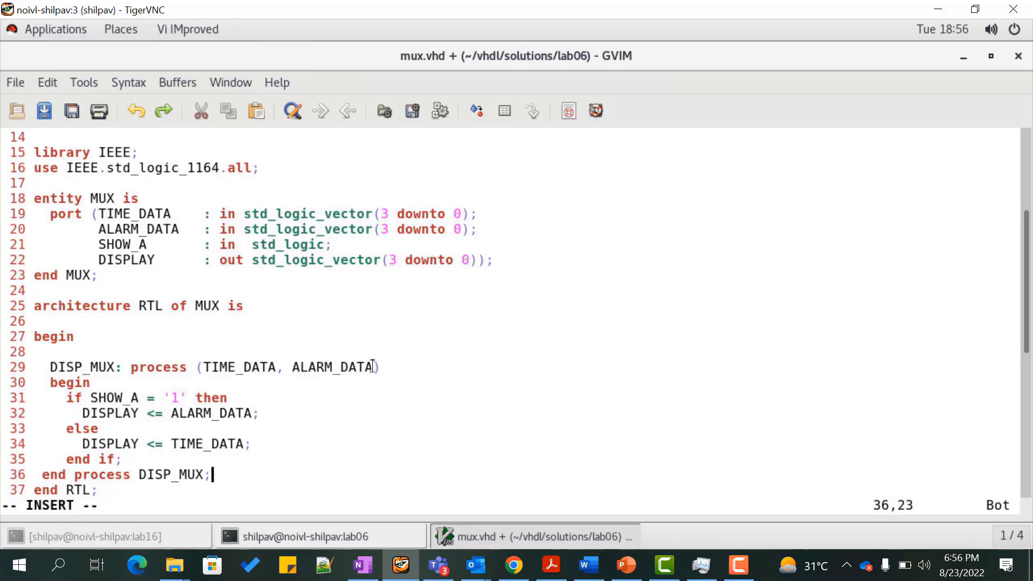
- Insert ',SHOW_A' before the closing parenthesis of line 29's sensitivity list
click(375, 367)
text(,)
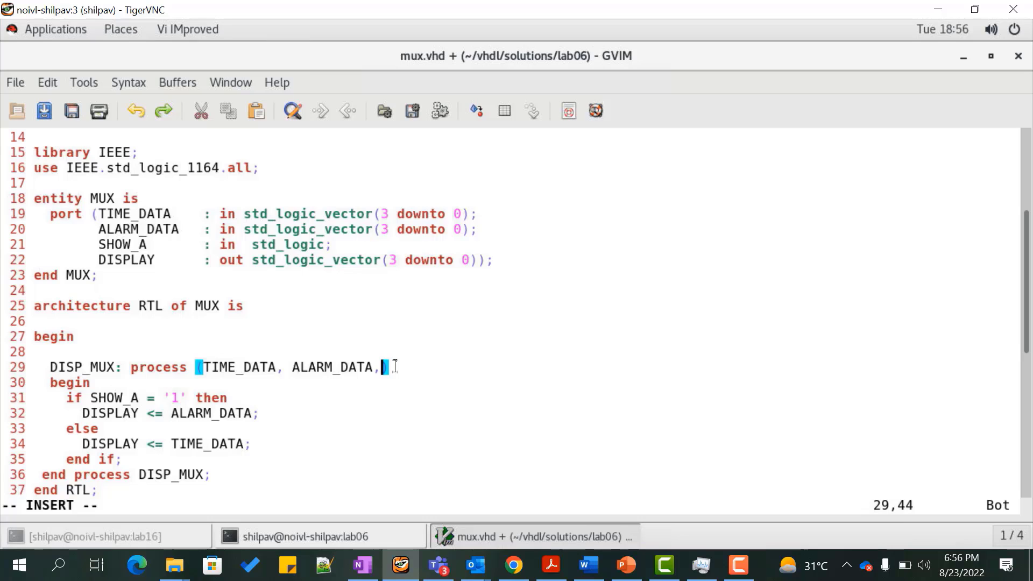
text(SHOW_A)
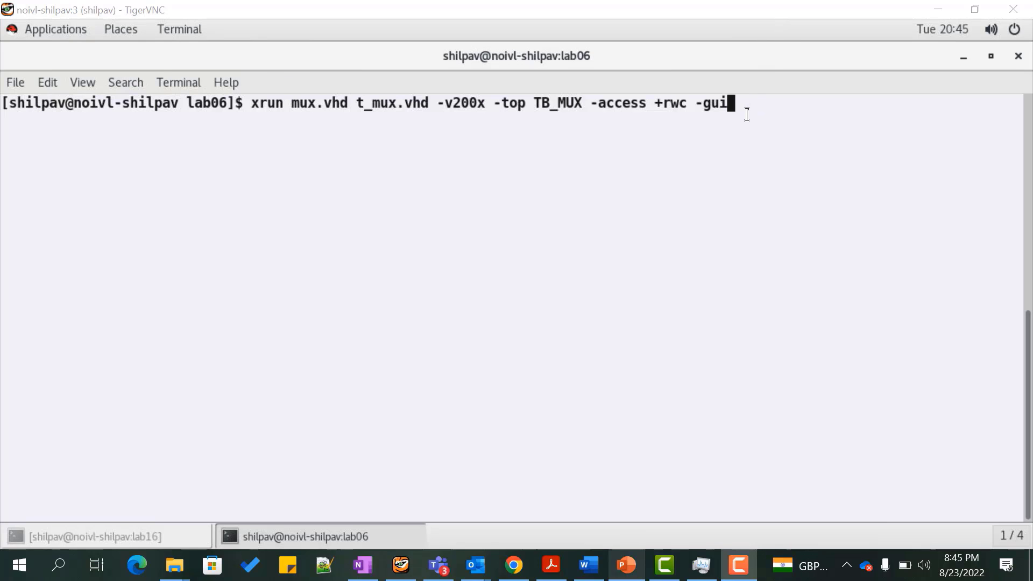
- Launch xrun -gui and send the WORKLIB:TB_MUX(BENCH) signals to a new waveform window
key(Return)
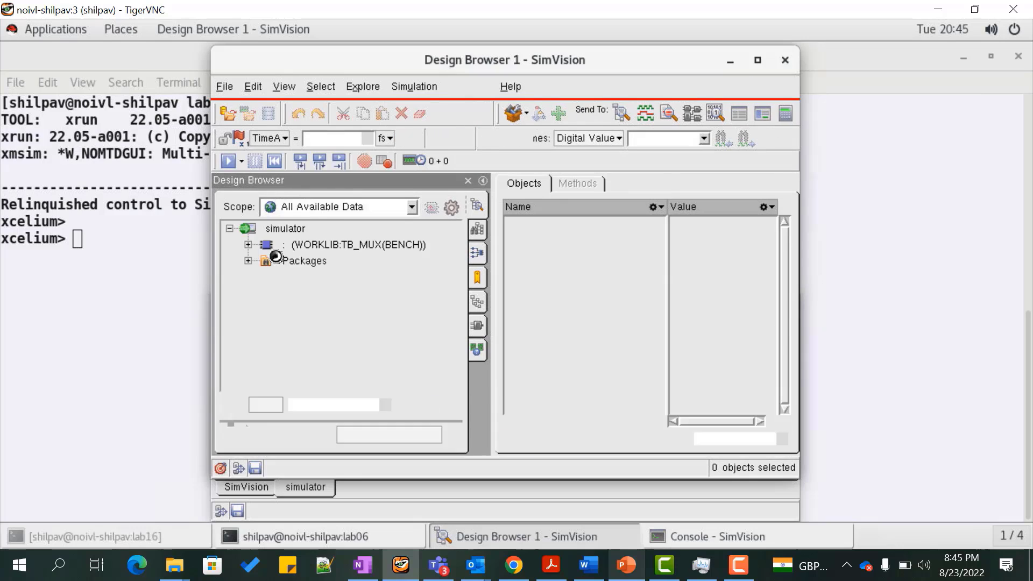
click(318, 246)
right_click(319, 251)
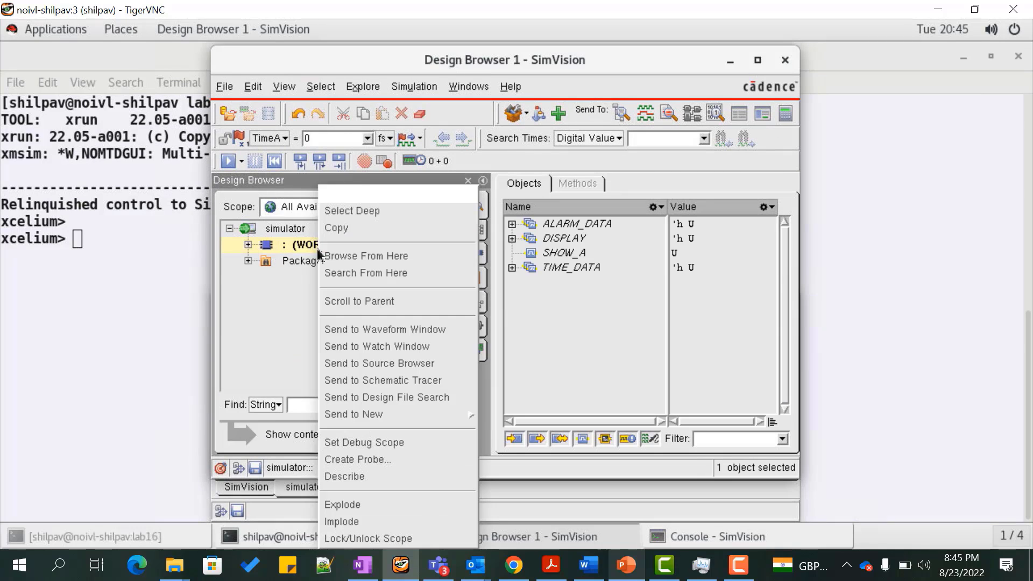
click(399, 335)
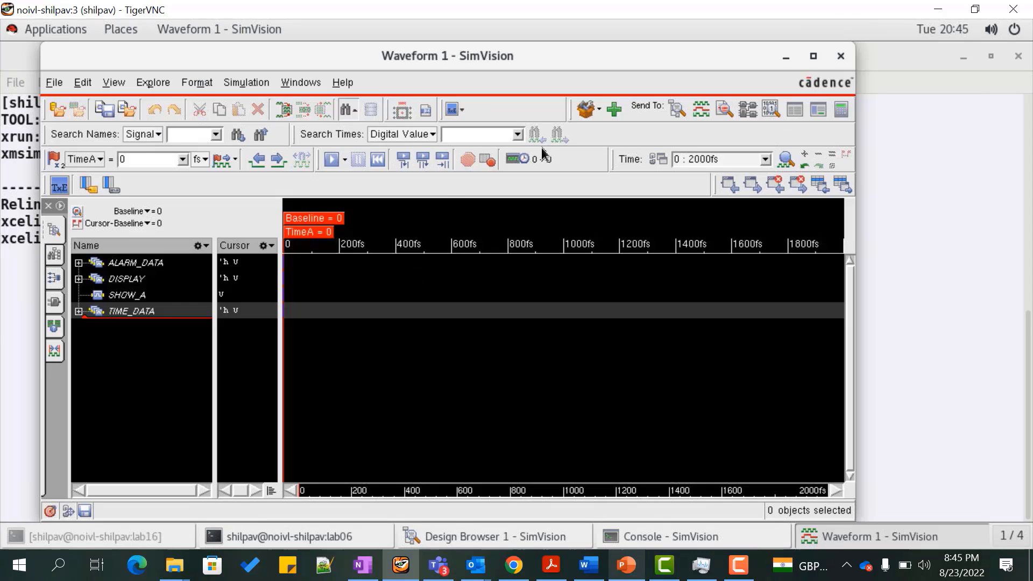
- Run to 30 ns, view 0–30 ns in ns, and inspect values at 10 ns and 20 ns
click(331, 161)
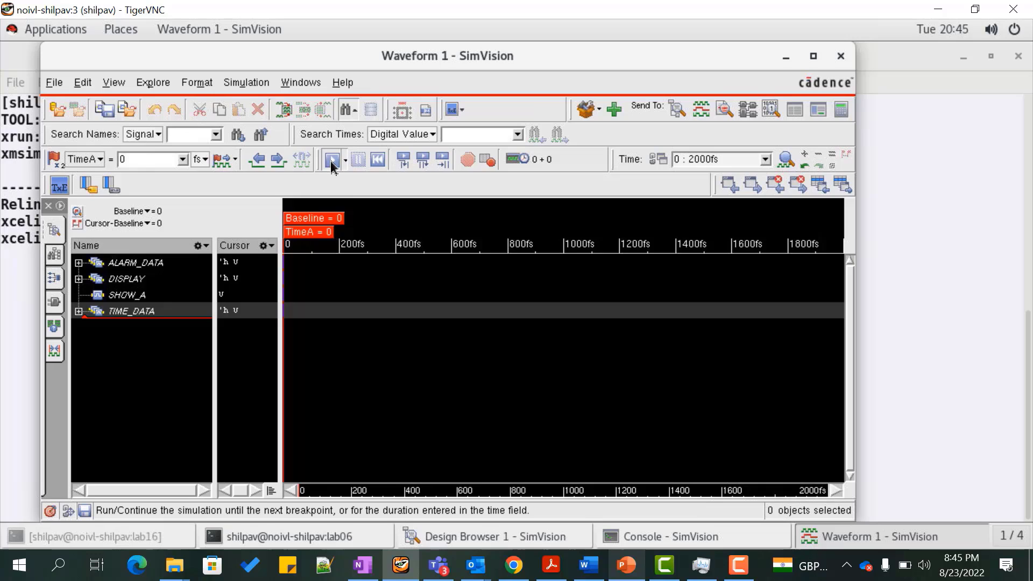
click(204, 161)
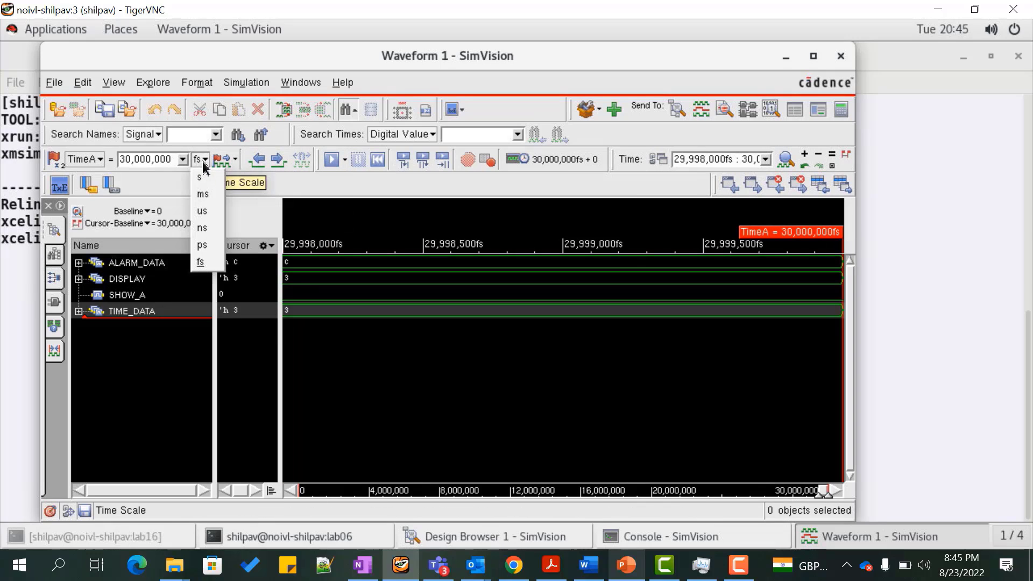
click(201, 228)
click(818, 156)
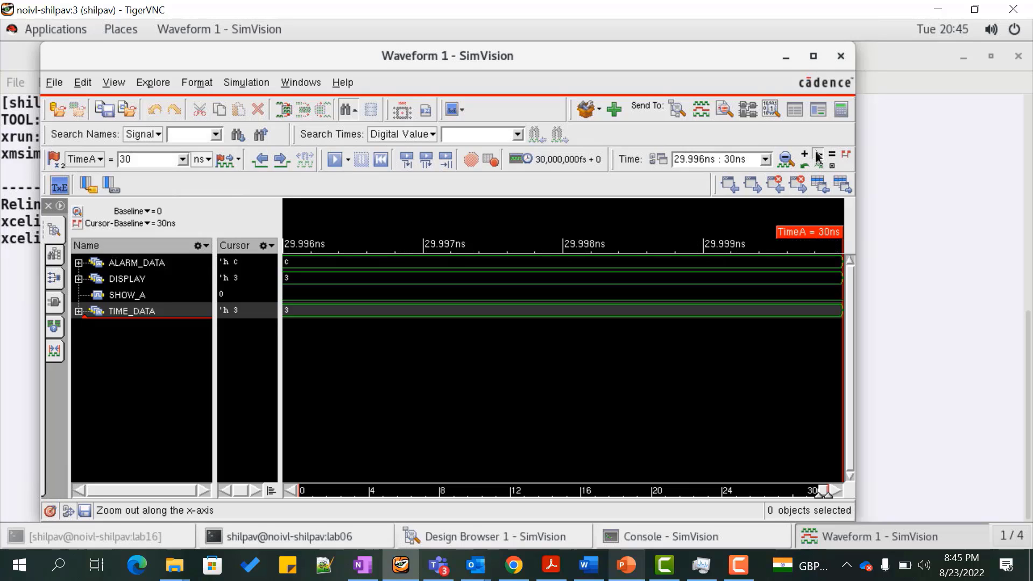
click(818, 156)
click(818, 156)
click(818, 156)
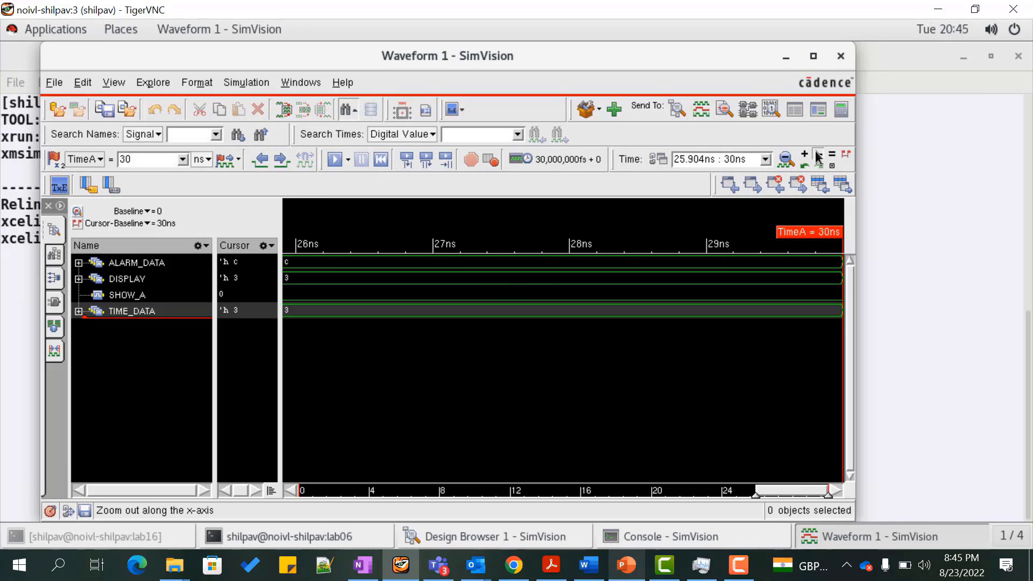
click(818, 156)
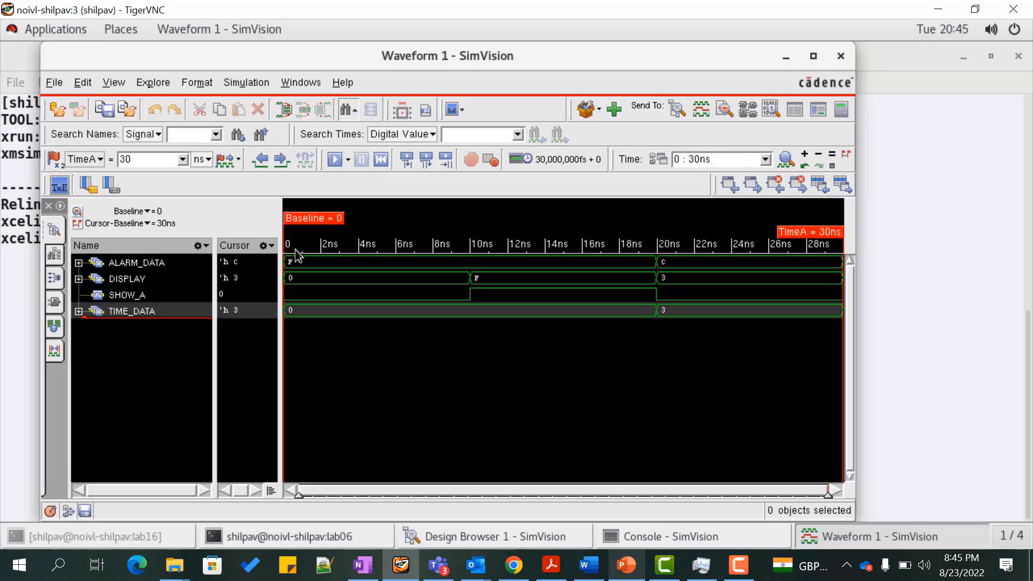
click(471, 296)
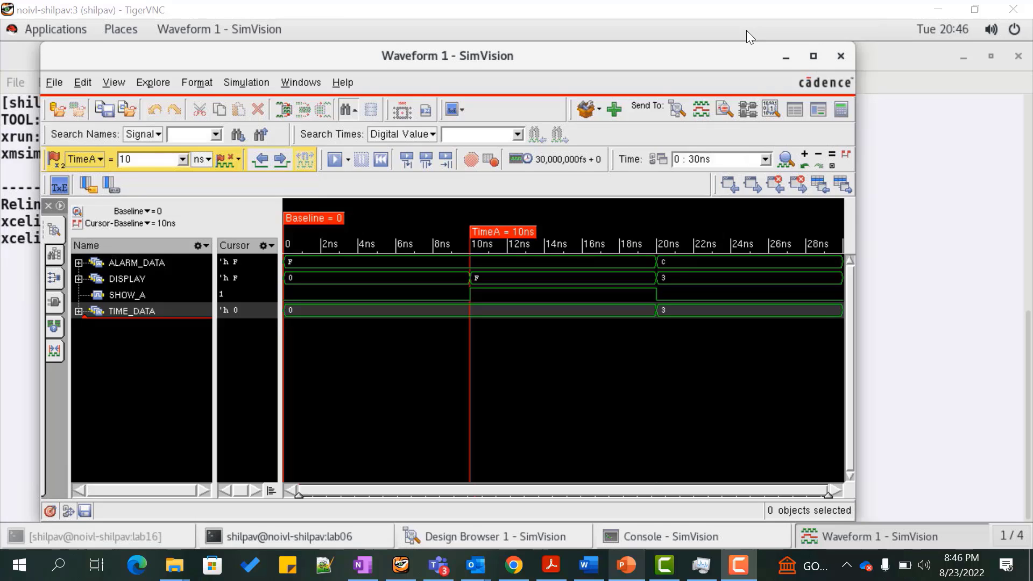
key(Right)
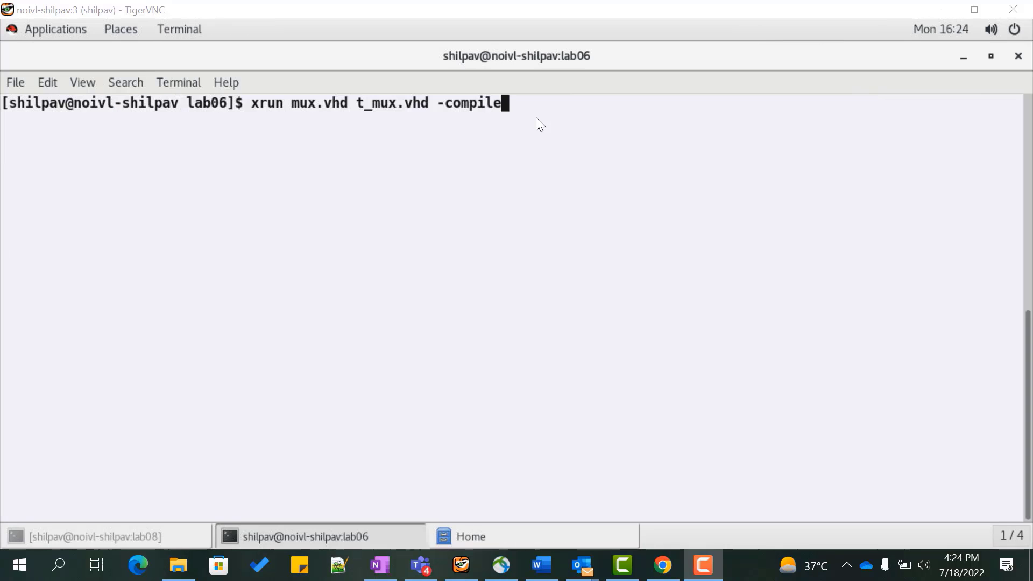
- Run xrun with -compile, then -top TB_MUX -elaborate, then -access +rwc -linedebug -gui -v200x
click(527, 96)
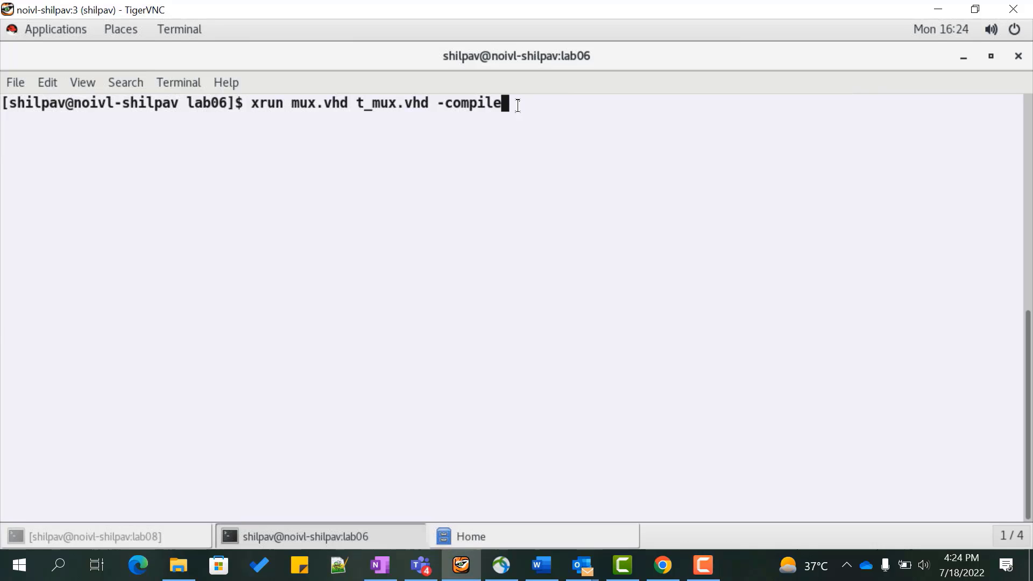
key(Return)
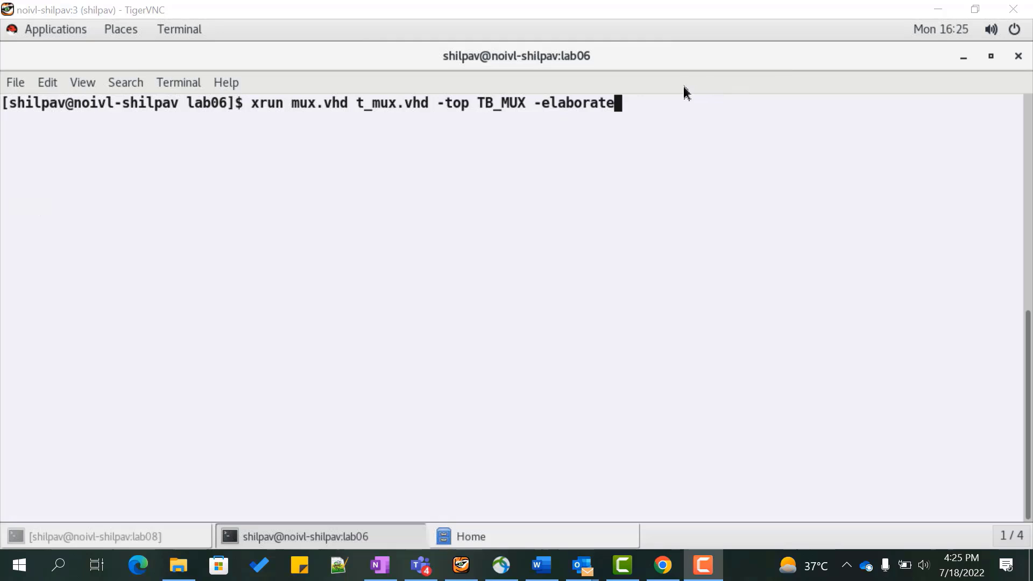
click(640, 98)
key(Return)
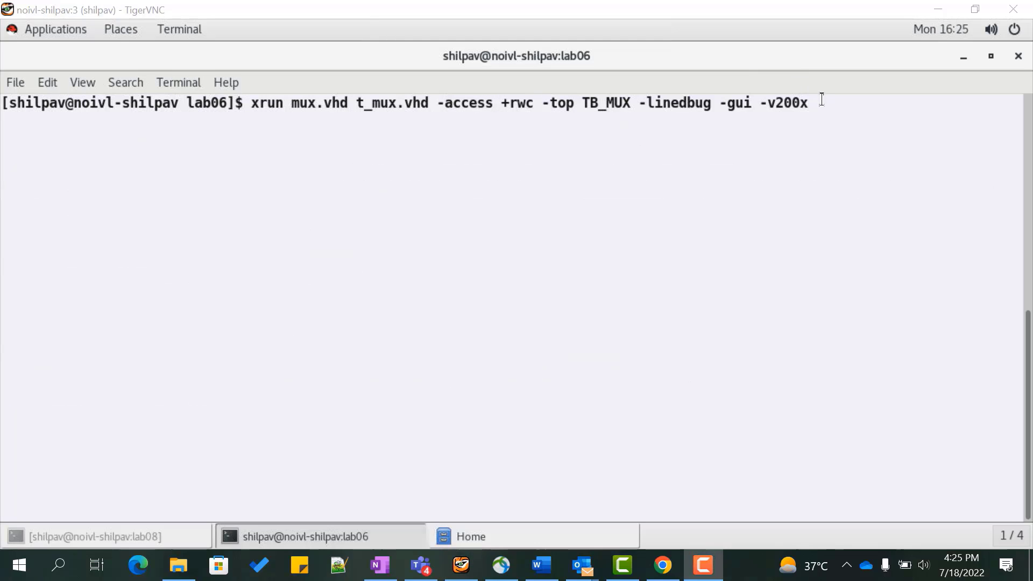
click(822, 99)
key(Return)
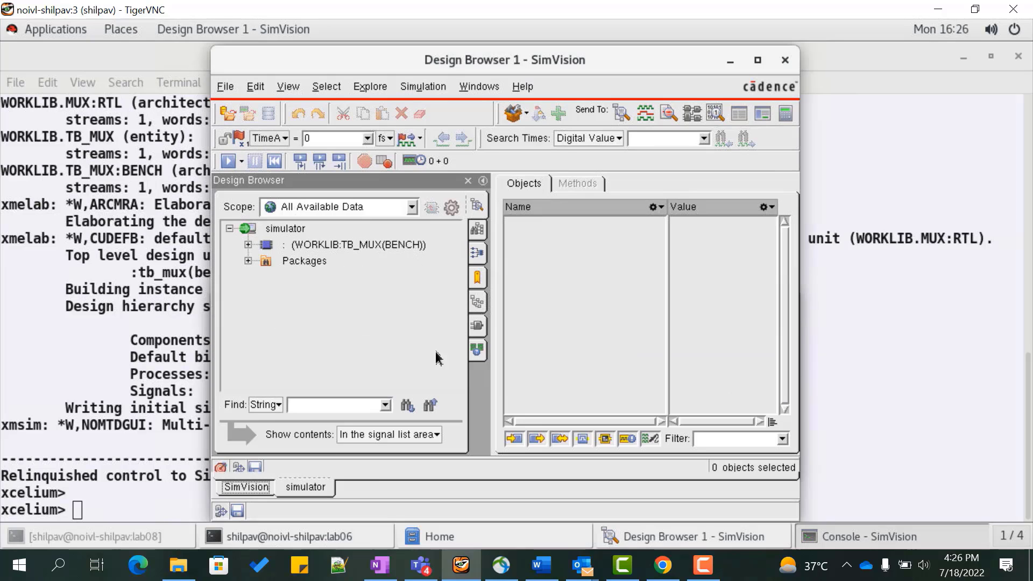
- Open the WORKLIB:TB_MUX(BENCH) signals in a waveform window and run the simulation
click(383, 245)
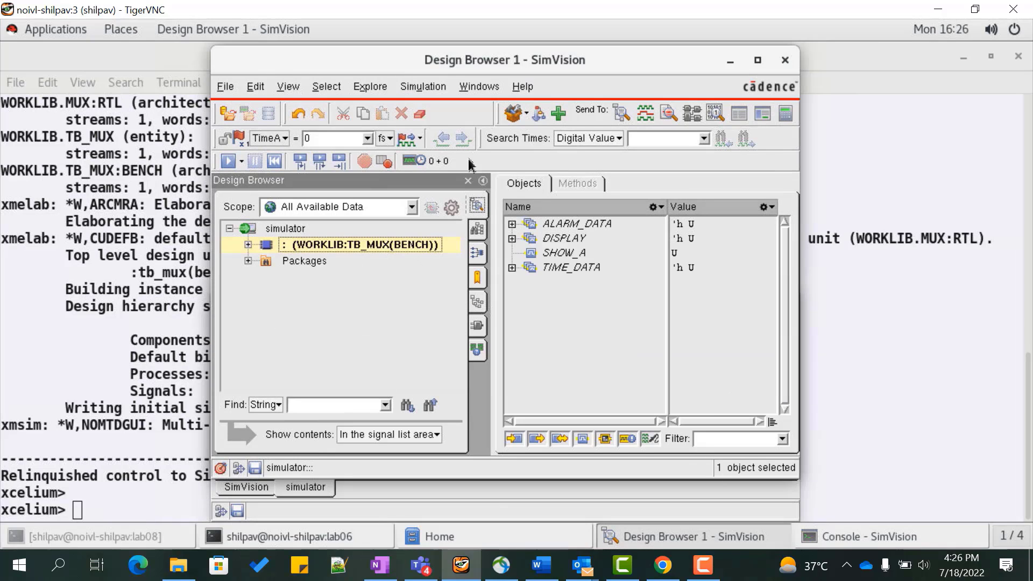
click(646, 113)
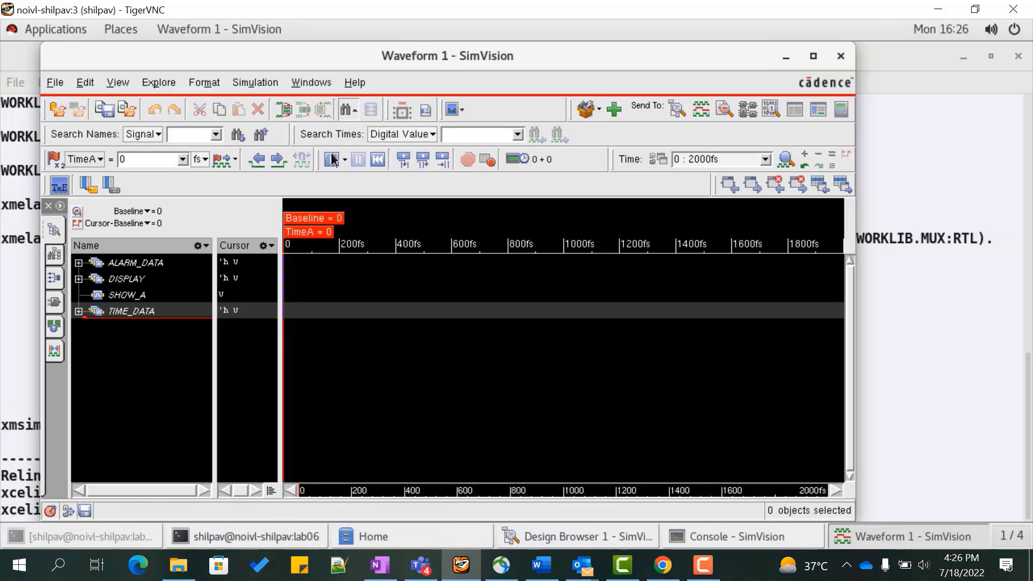
click(332, 160)
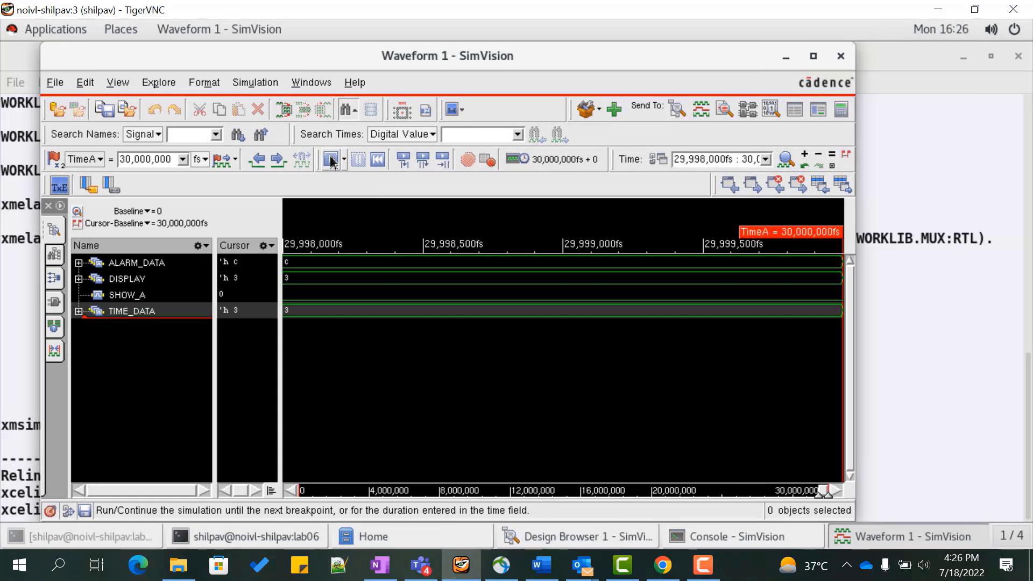
- Switch the time units to ns and zoom out to the full 0–30 ns range
click(205, 161)
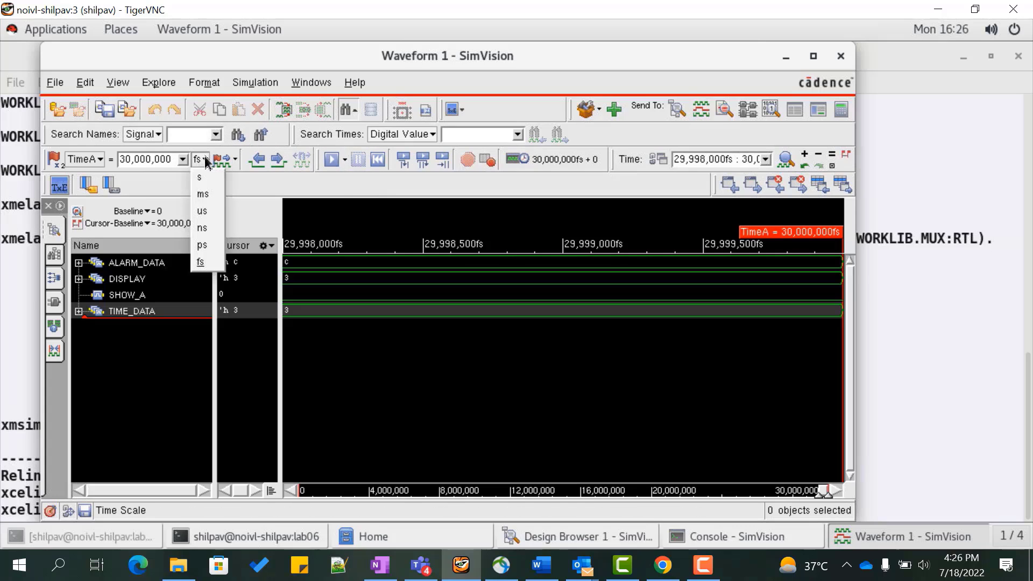
click(204, 228)
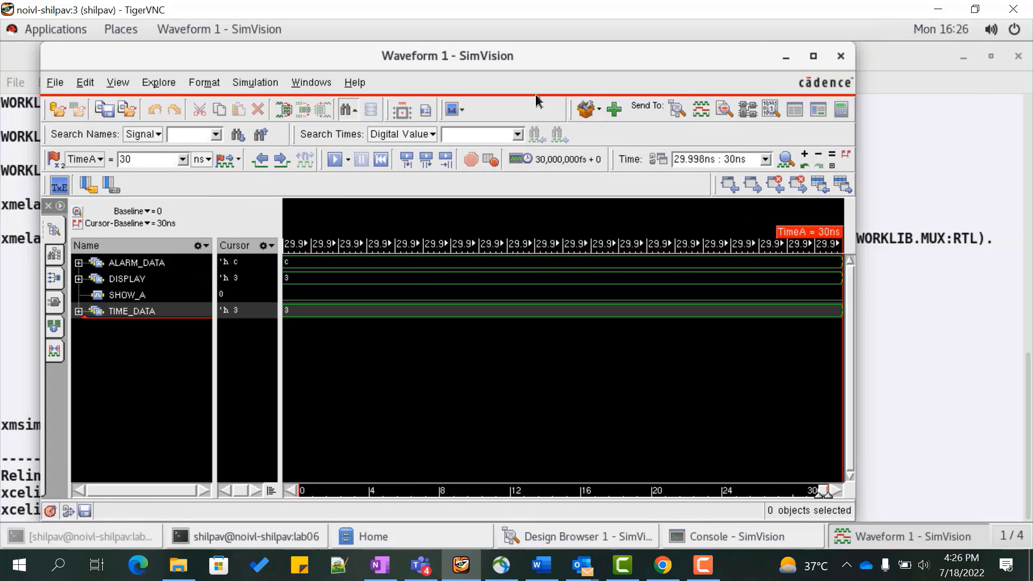
click(818, 159)
click(817, 159)
click(817, 159)
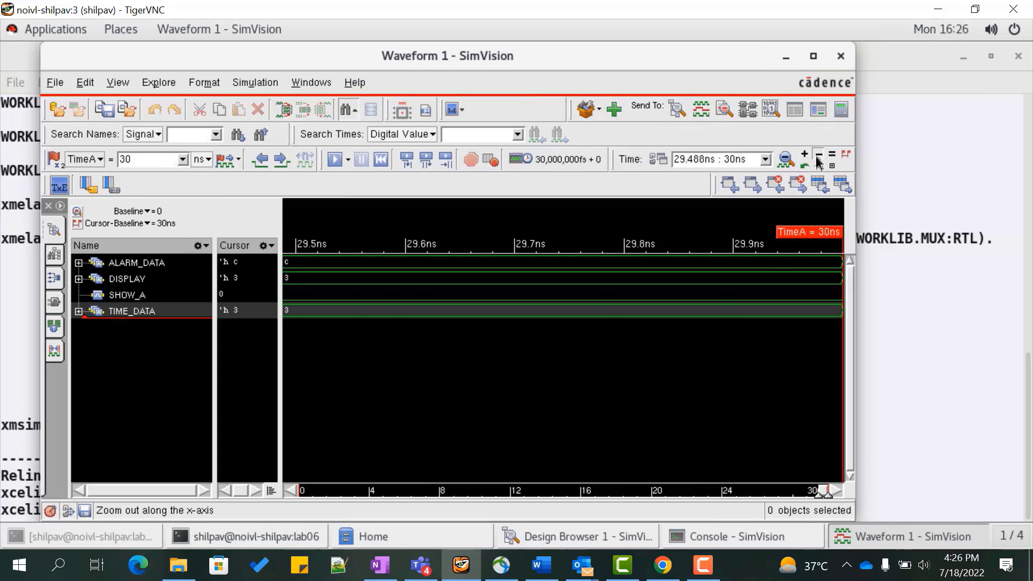
click(817, 159)
click(818, 159)
click(818, 159)
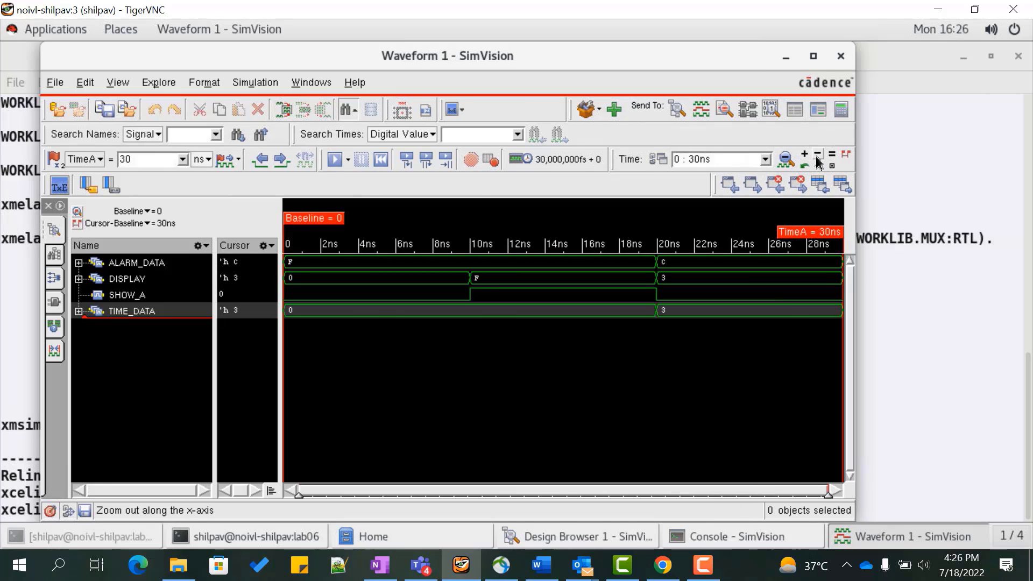